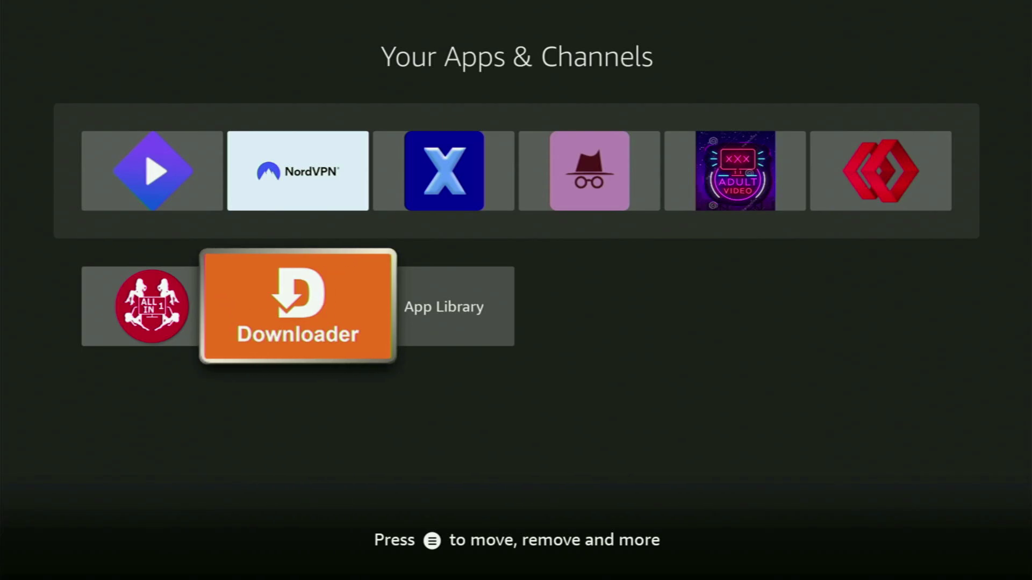
- Return to the home screen and open the Find search
key("Home")
key("Left")
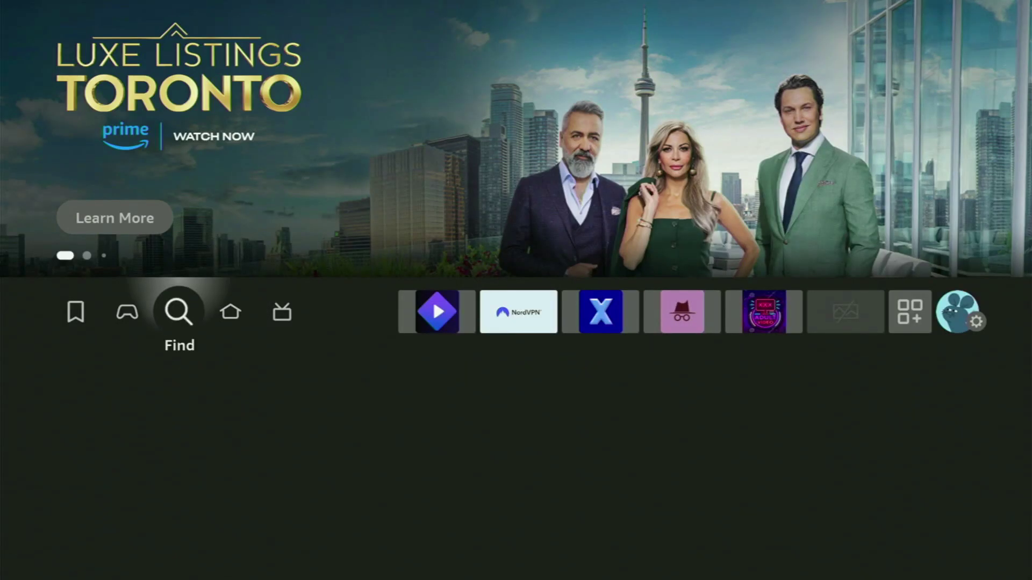
key("Return")
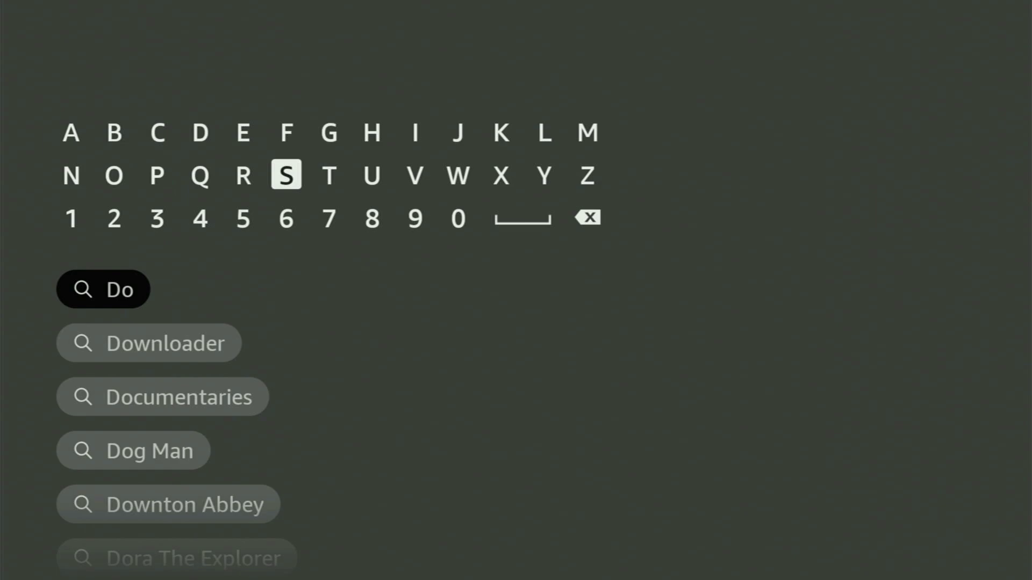
- Enter "Down" as the search term and choose the suggestion "Downloader"
key("Return")
key("Left")
key("Left")
key("Left")
key("Left")
key("Left")
key("Left")
key("Left")
key("Left")
key("Left")
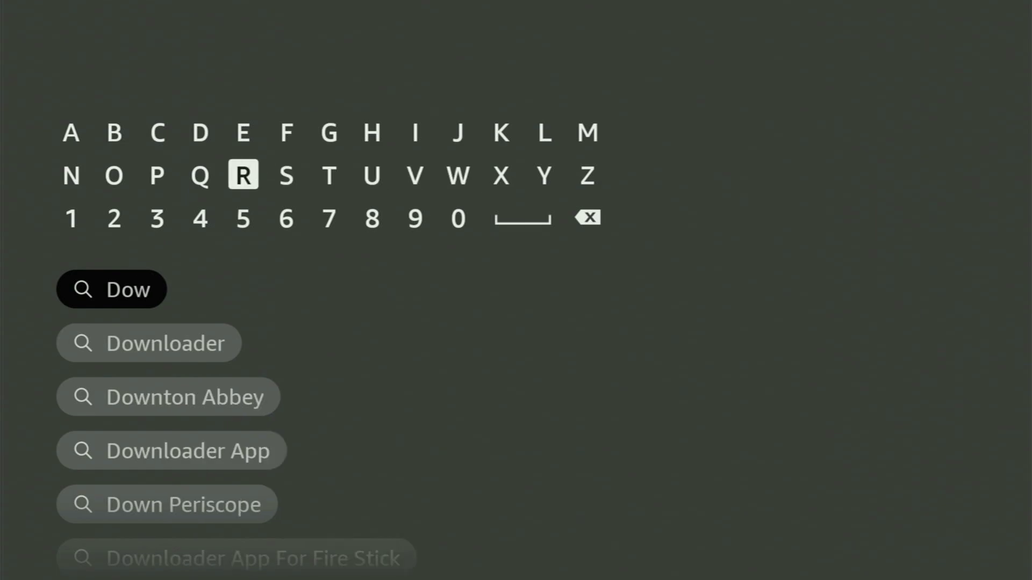
key("Return")
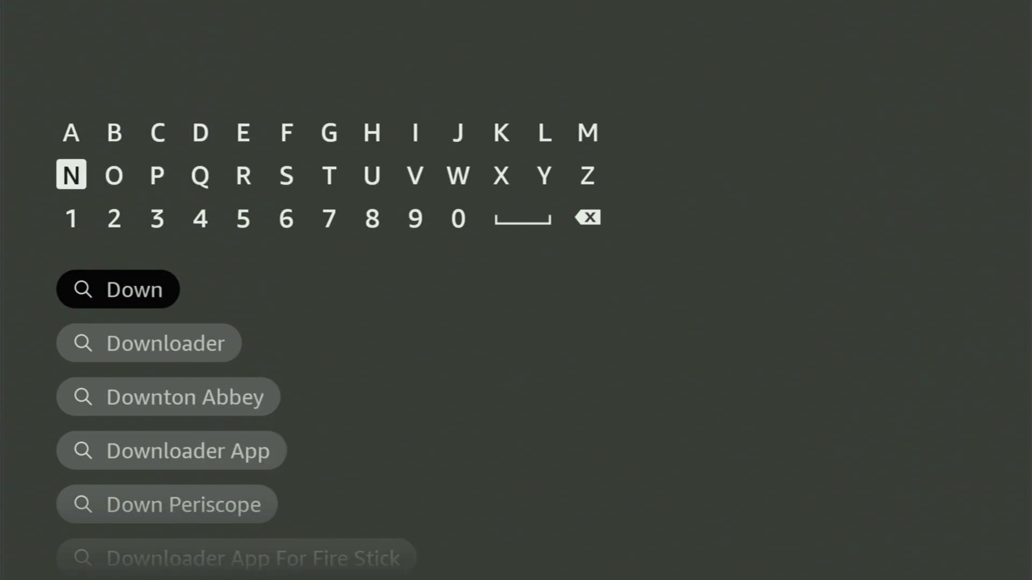
key("Down")
key("Down")
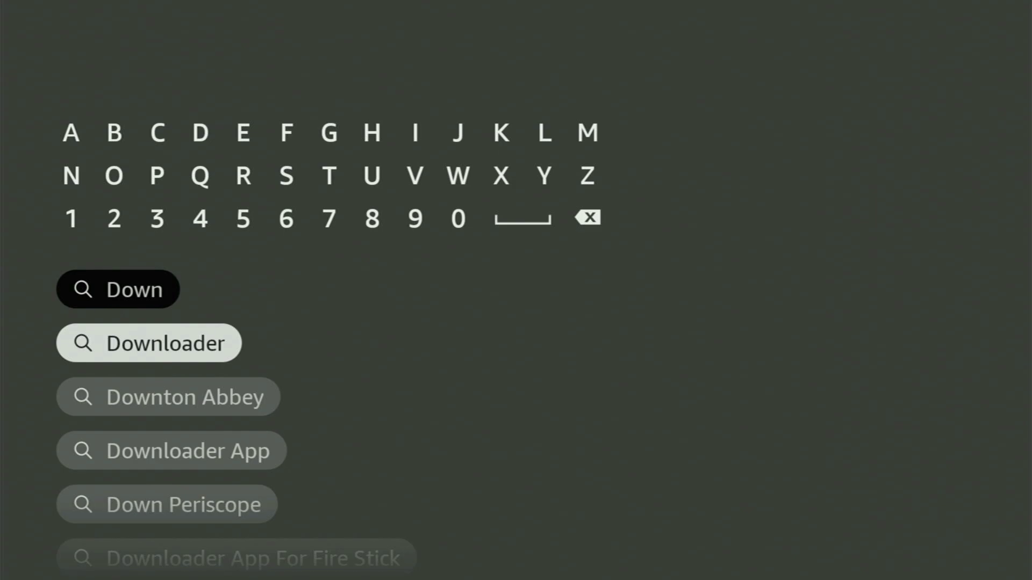
key("Return")
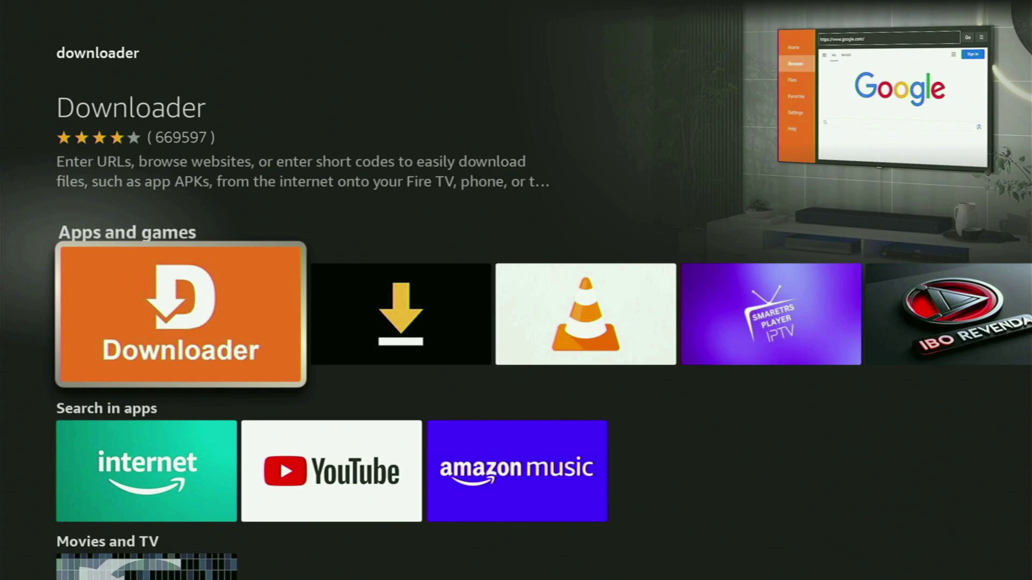
- Look through the Apps and games results for the Downloader search as far as MX Player
key("Right")
key("Right")
key("Right")
key("Right")
key("Right")
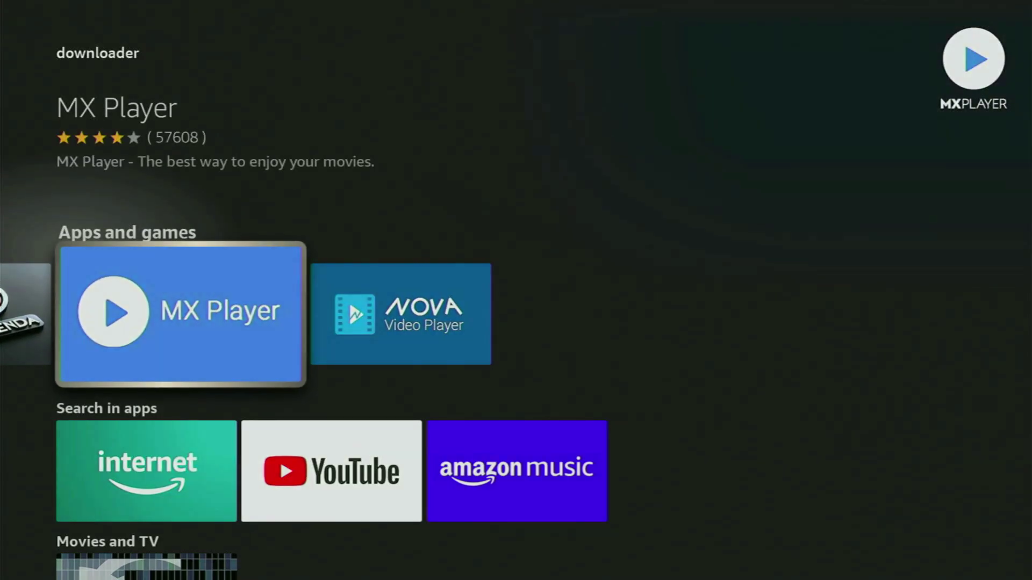
- Return to the home screen and bring up the Fire TV settings
key("Home")
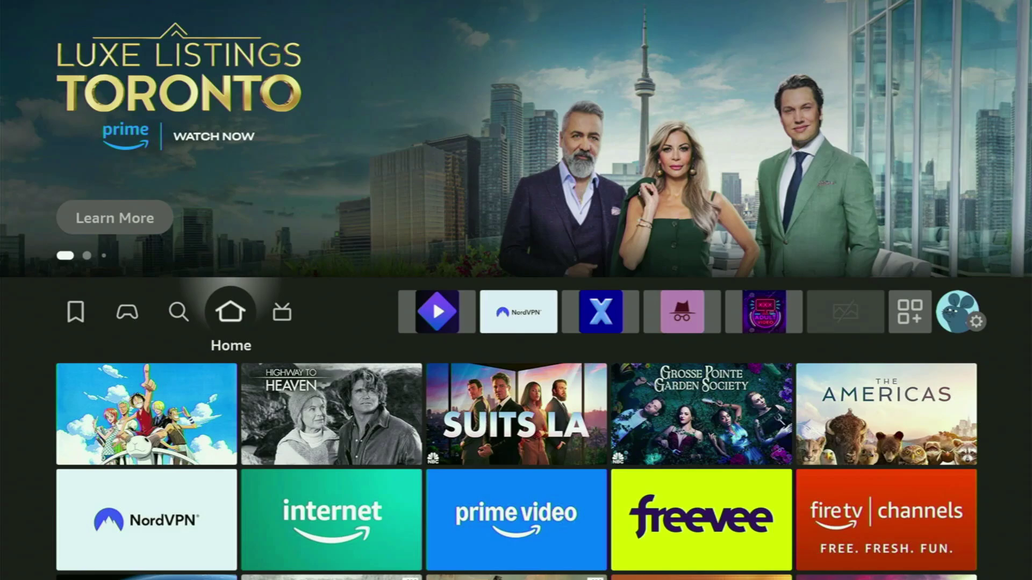
key("Right")
key("Right")
key("Right")
key("Right")
key("Right")
key("Right")
key("Right")
key("Right")
key("Right")
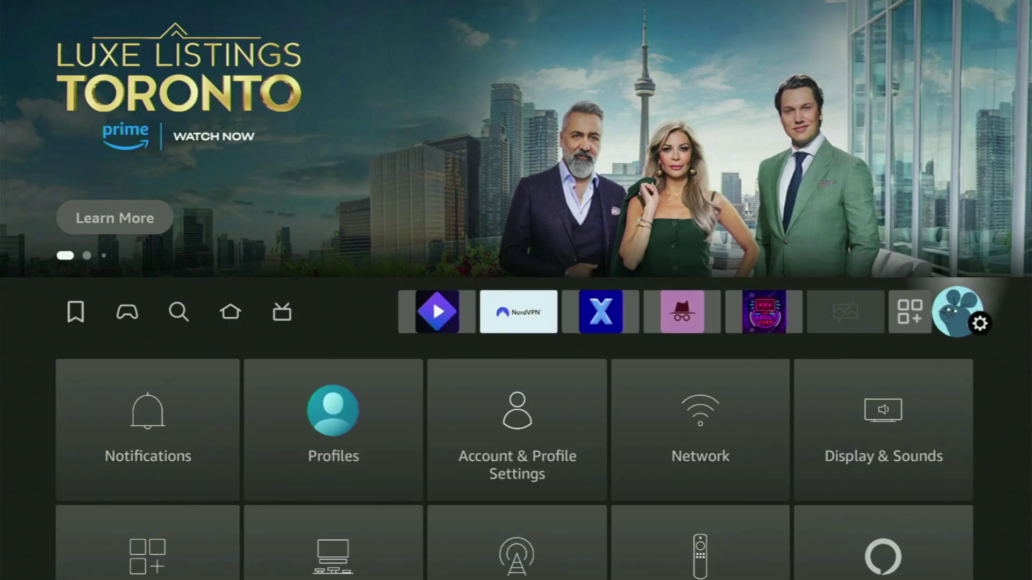
- Open the My Fire TV settings
key("Down")
key("Down")
key("Down")
key("Right")
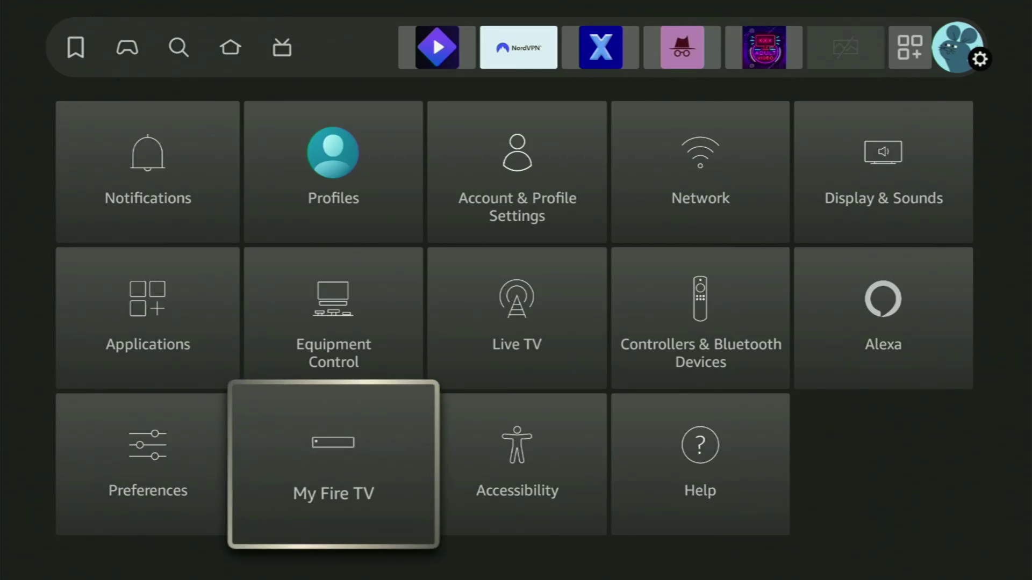
key("Return")
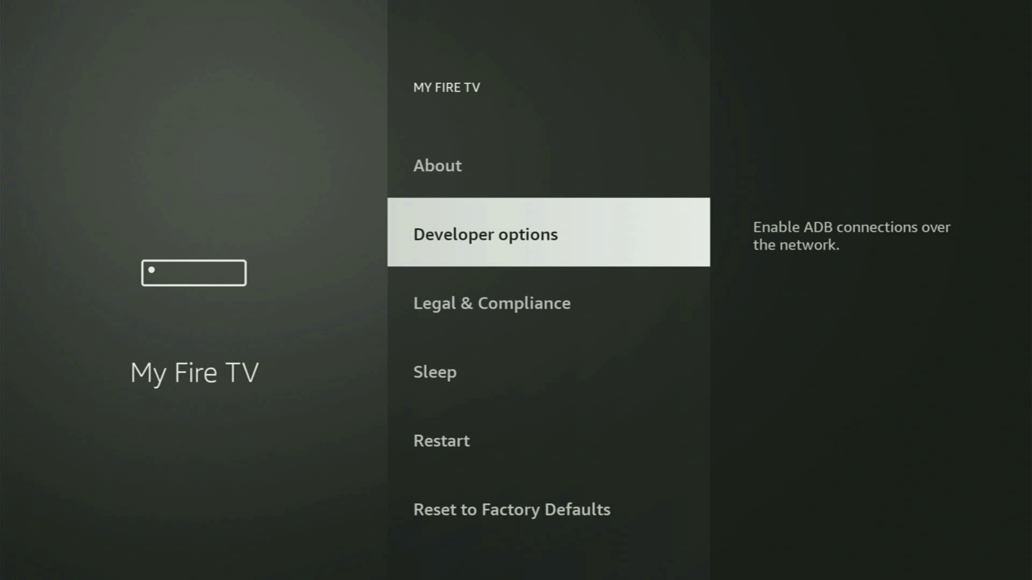
key("Down")
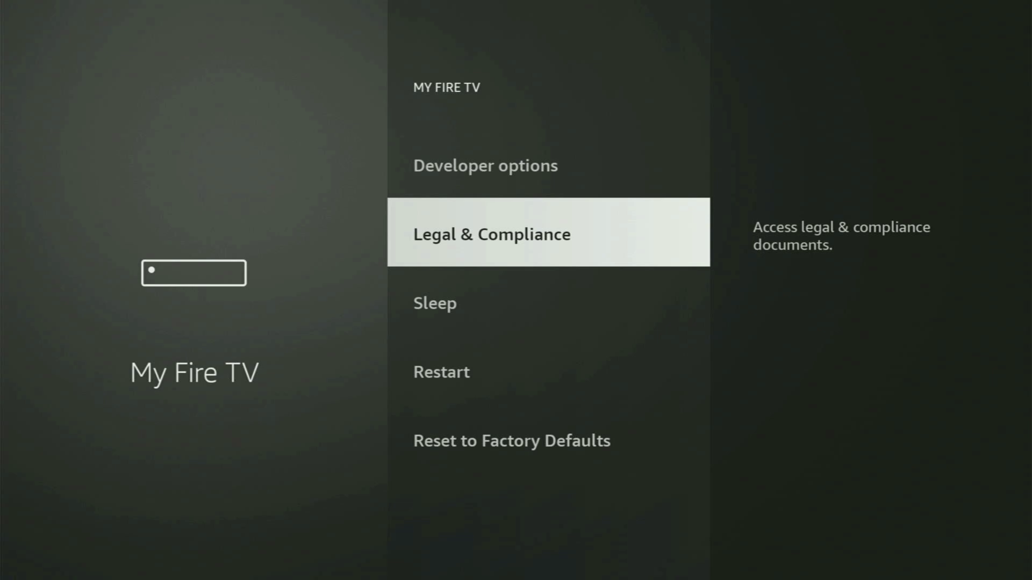
key("Up")
key("Up")
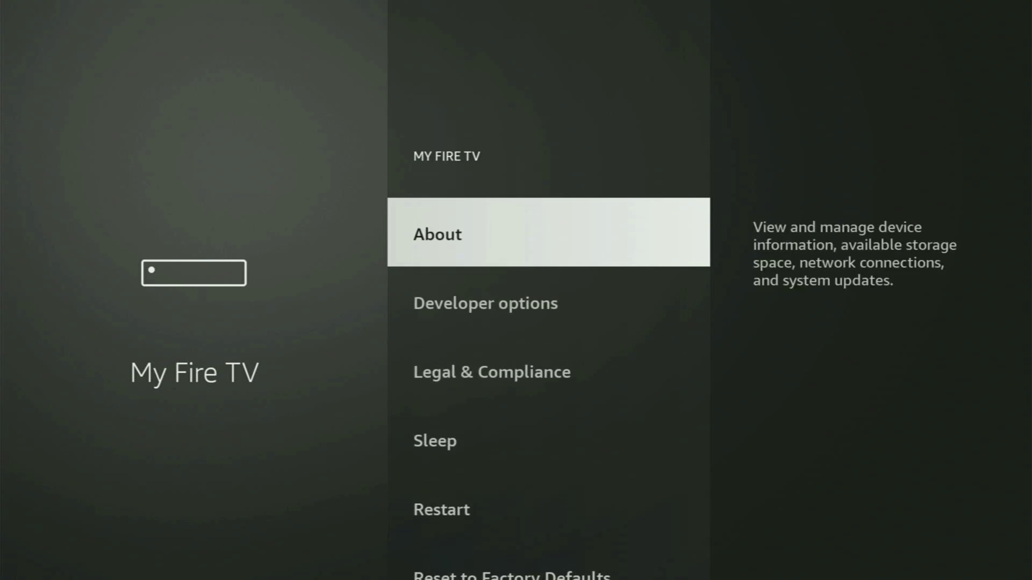
key("Down")
key("Down")
key("Down")
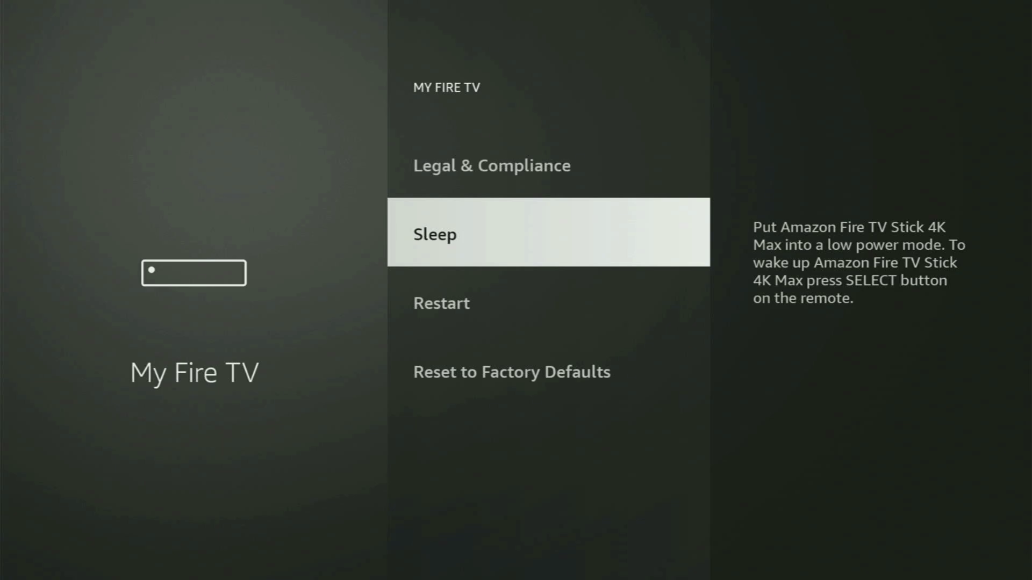
key("Down")
key("Down")
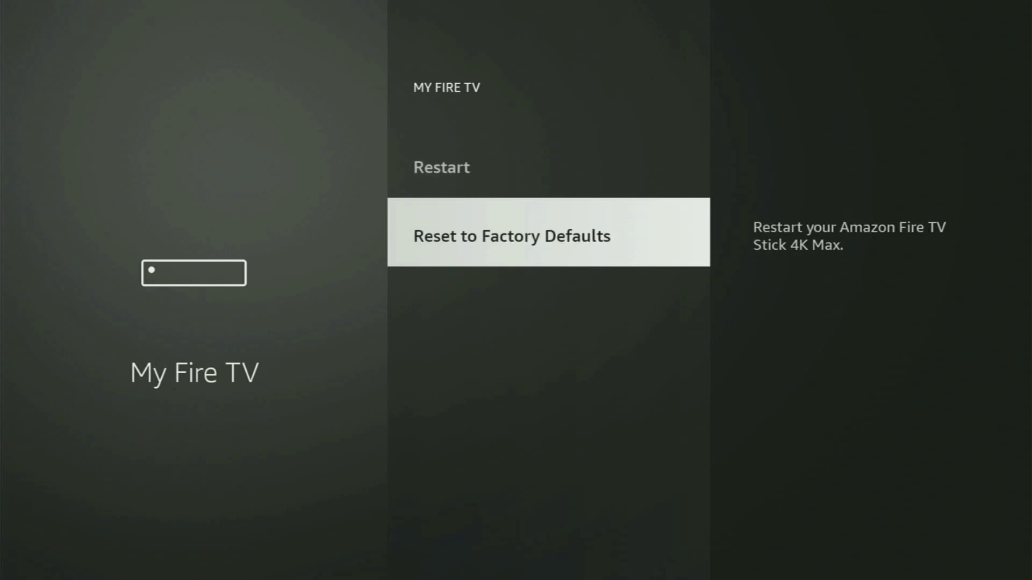
key("Up")
key("Up")
key("Up")
key("Up")
key("Up")
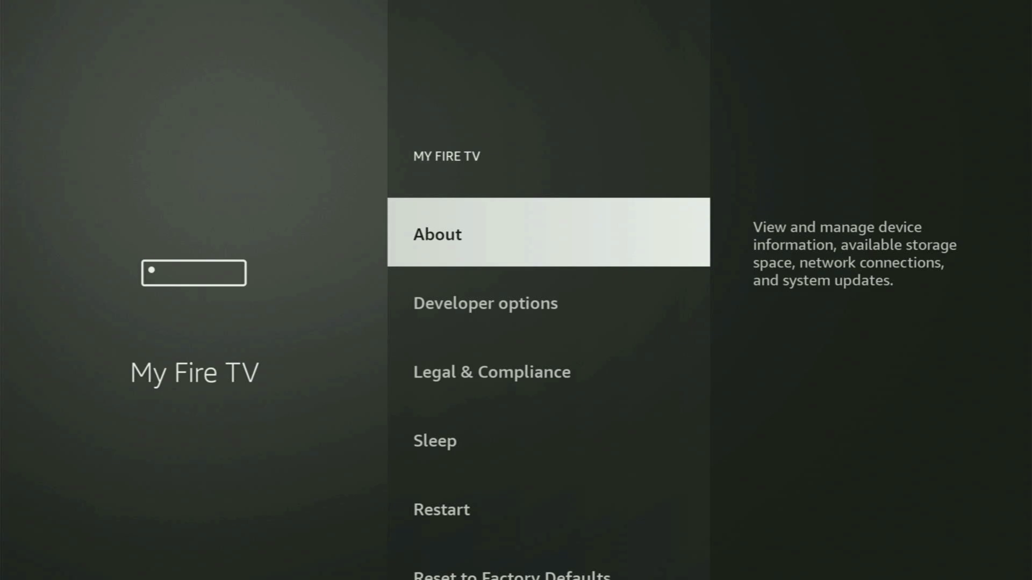
key("Down")
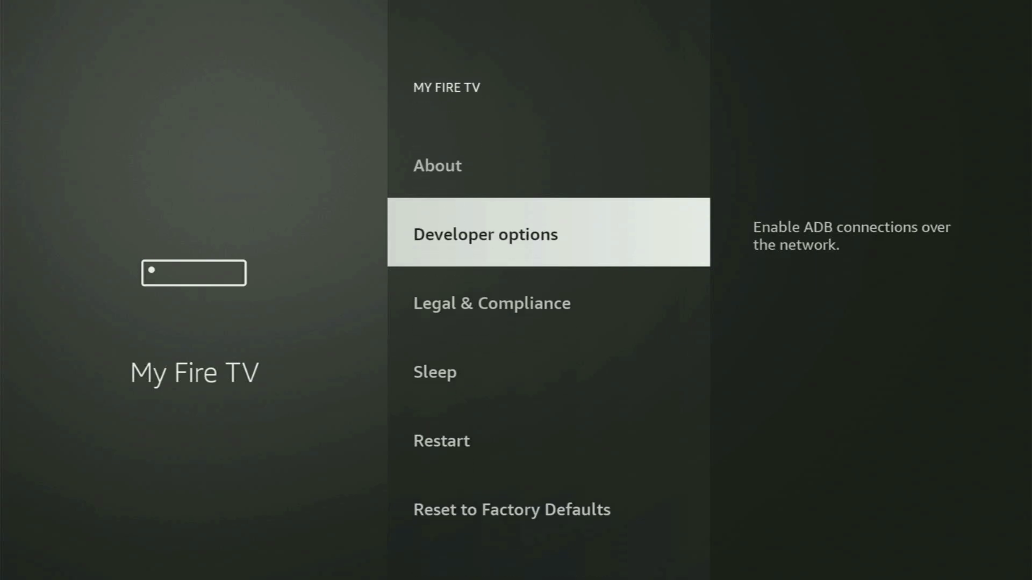
- Open the About section and view the Fire TV Stick 4K Max and Storage information
key("Up")
key("Return")
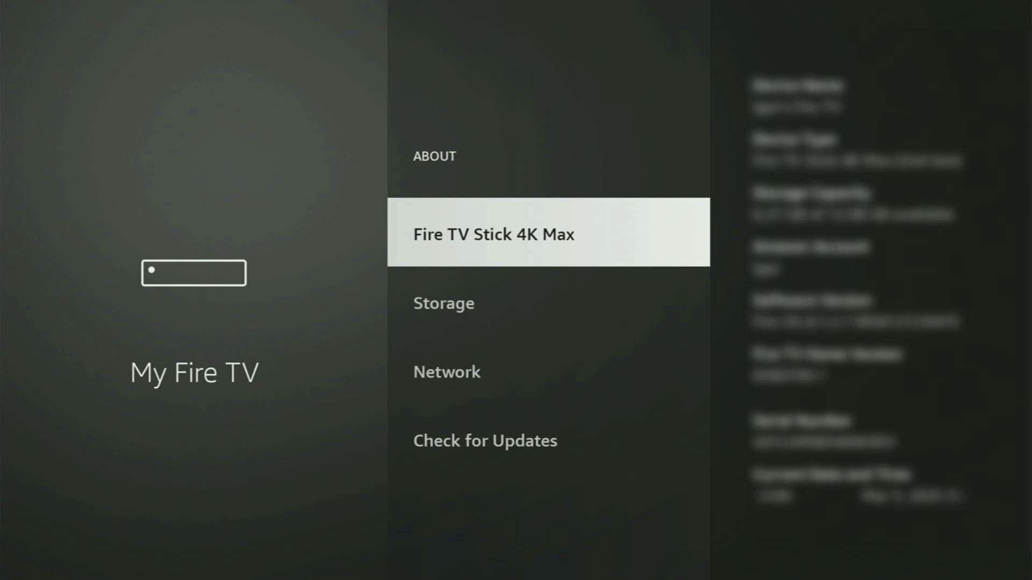
key("Return")
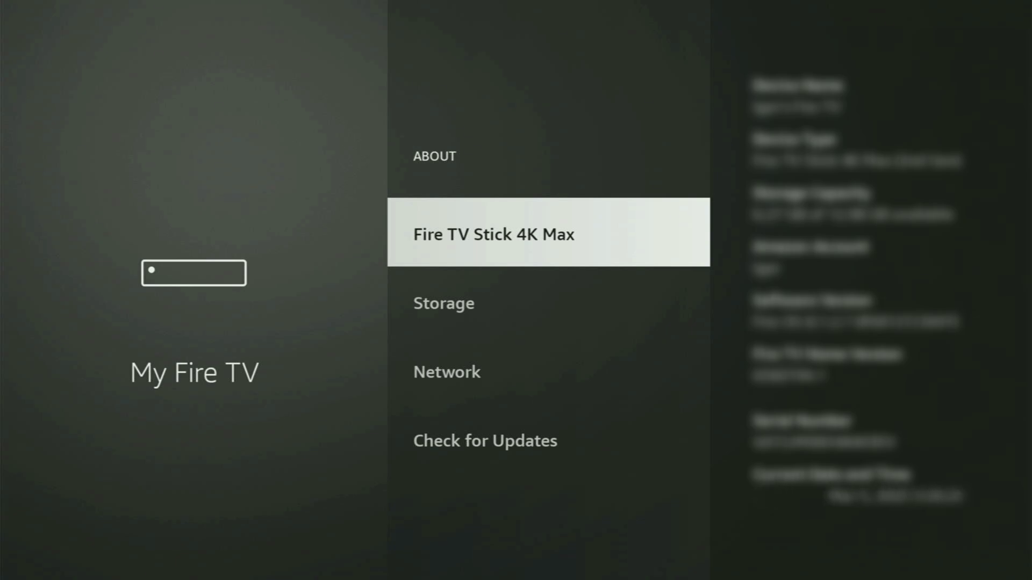
key("Down")
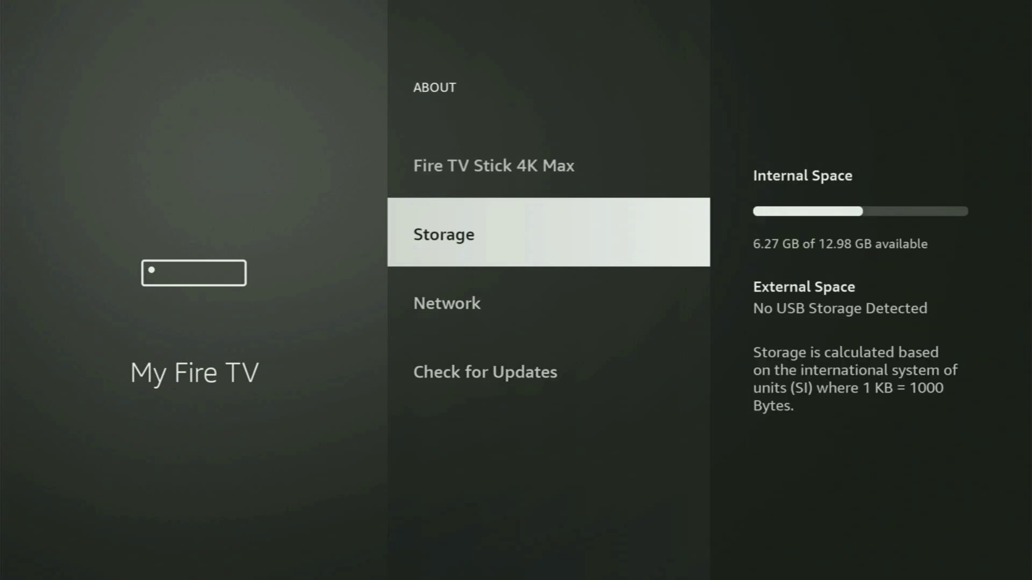
- Return to My Fire TV, open Developer options and make sure ADB debugging is ON
key("Escape")
key("Down")
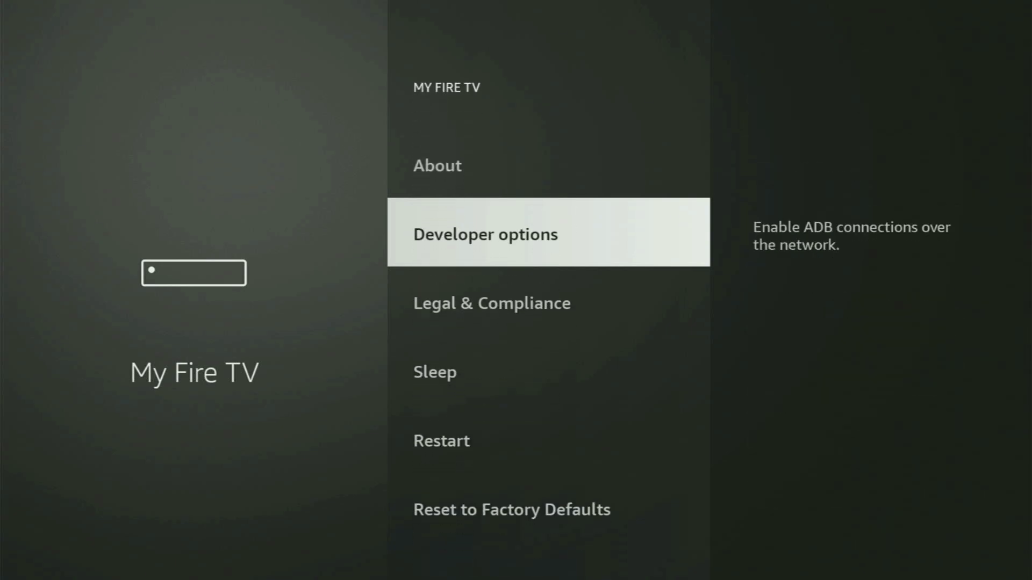
key("Return")
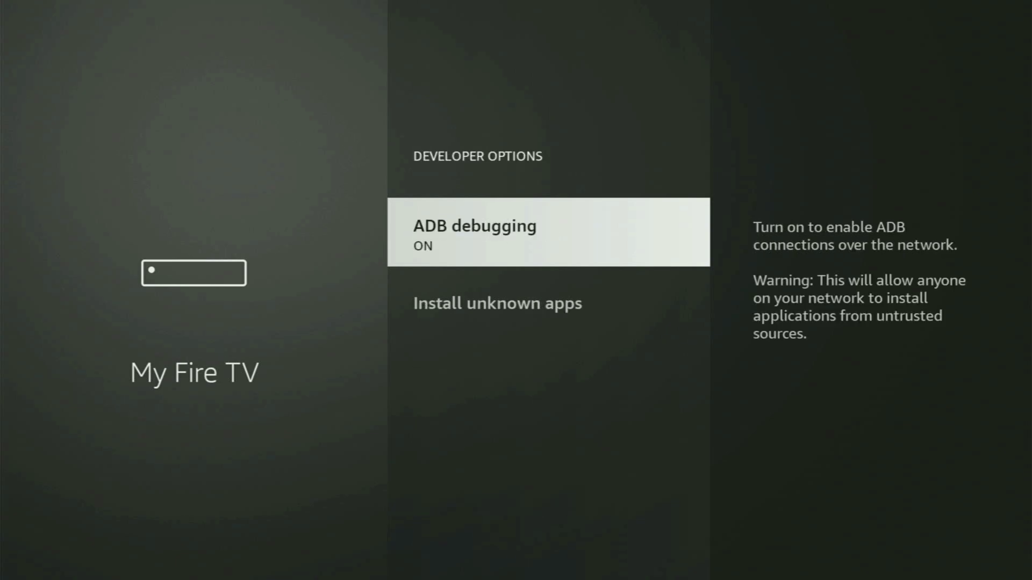
key("Return")
key("Return")
key("Down")
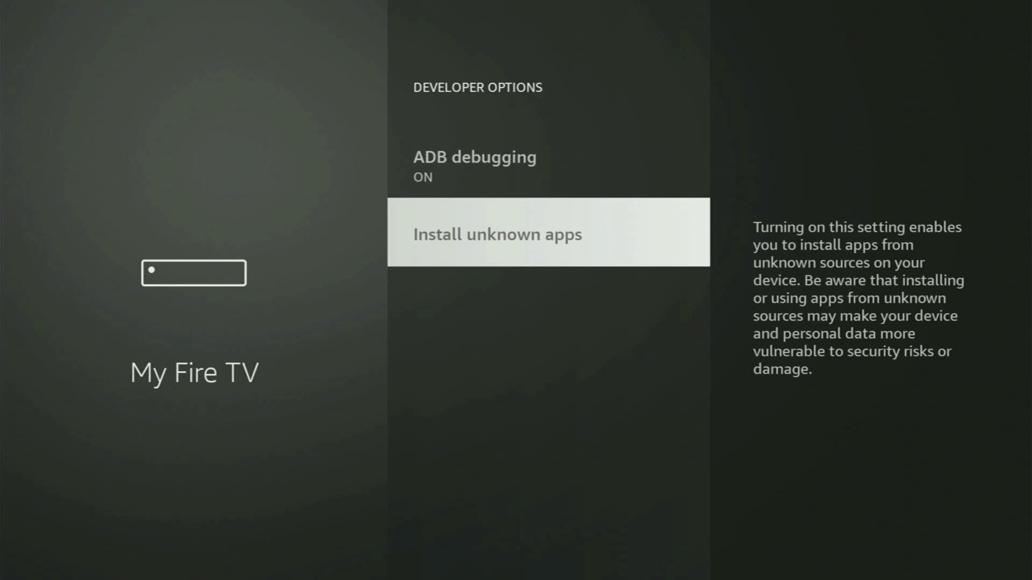
- Open Install unknown apps and turn the permission ON for Downloader
key("Return")
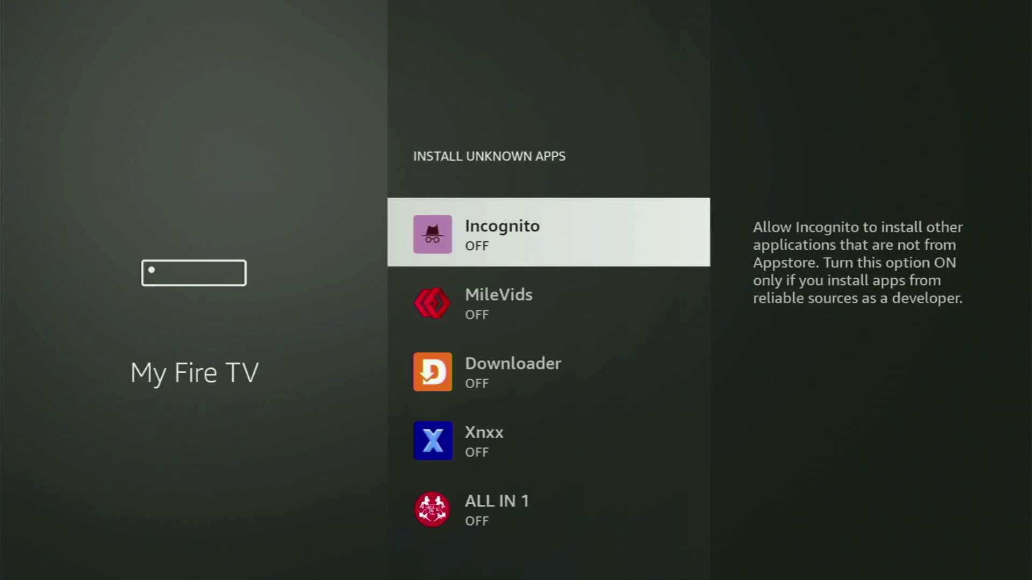
key("Down")
key("Down")
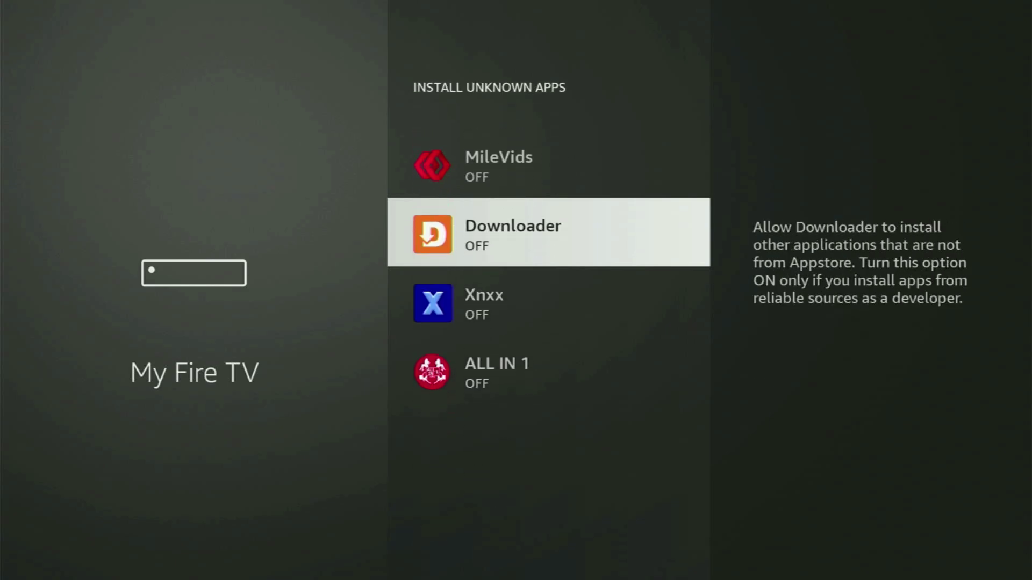
key("Return")
key("Up")
key("Down")
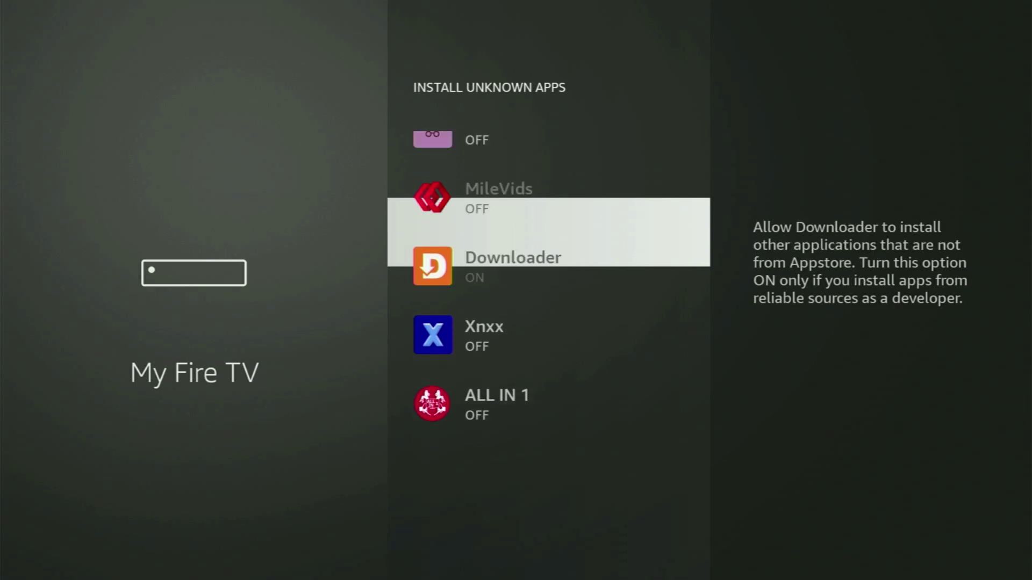
key("Up")
key("Down")
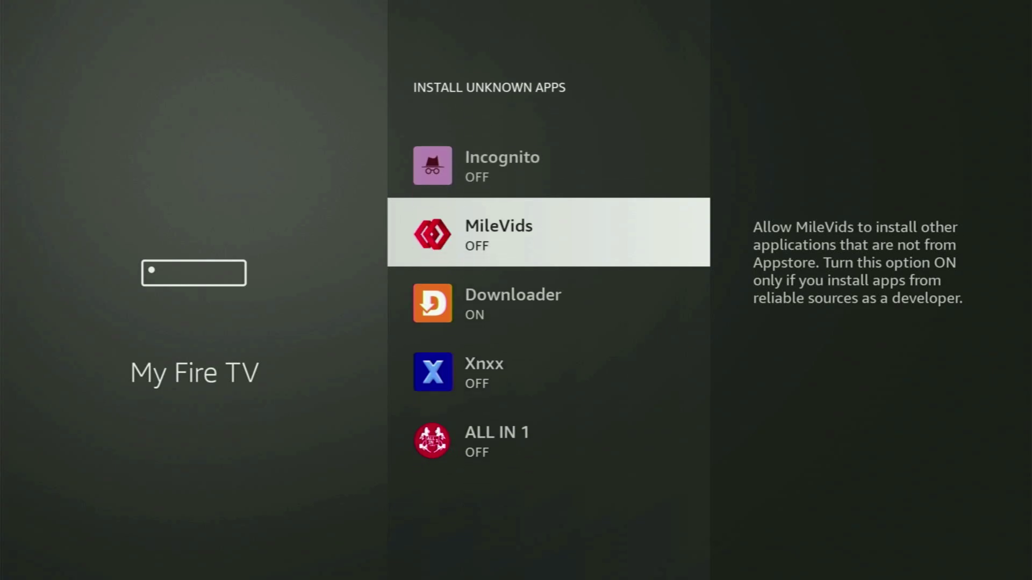
key("Down")
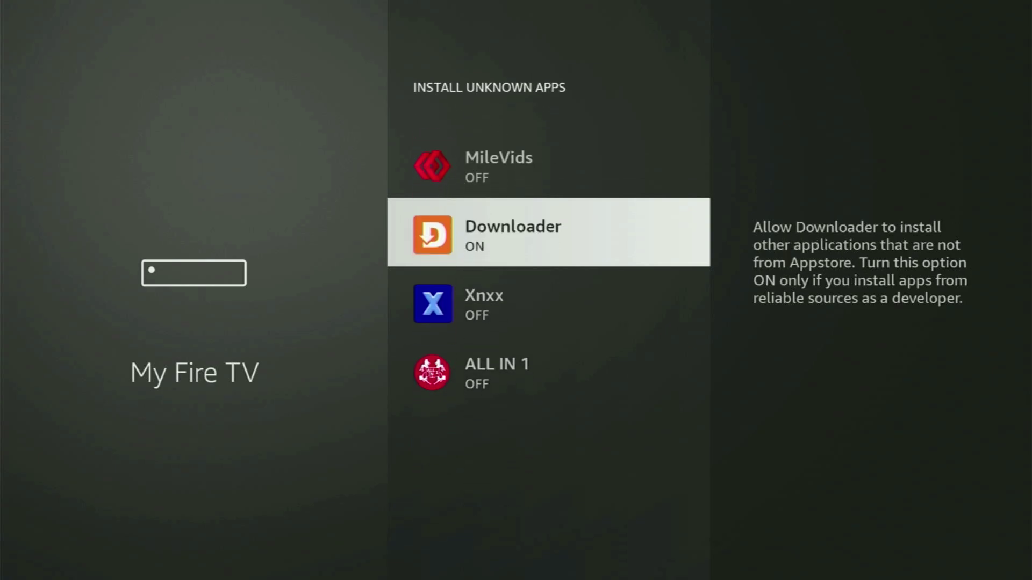
key("Up")
key("Up")
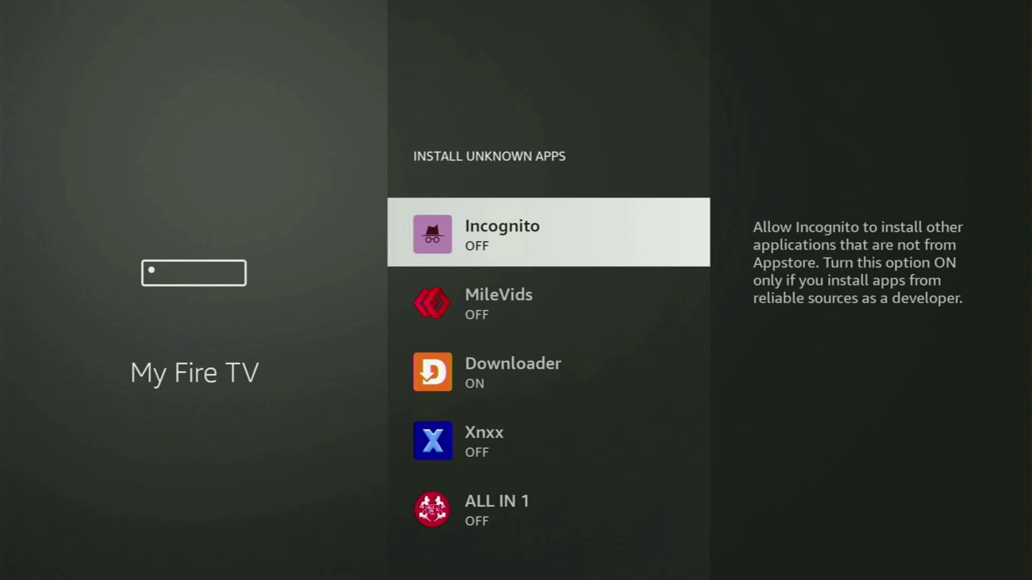
- Return to the home screen and open the full Your Apps & Channels list
key("Home")
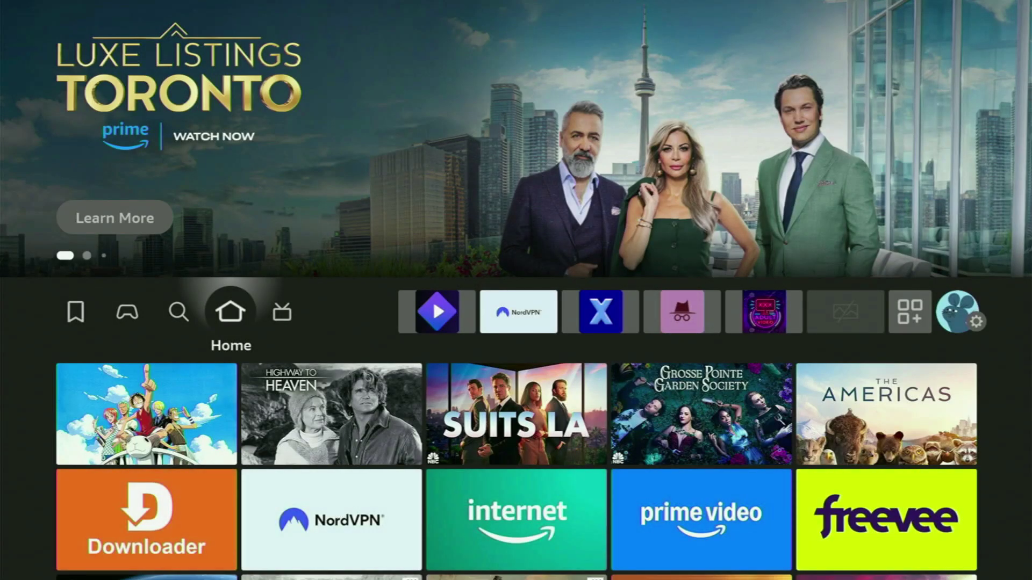
key("Right")
key("Right")
key("Right")
key("Right")
key("Right")
key("Right")
key("Right")
key("Right")
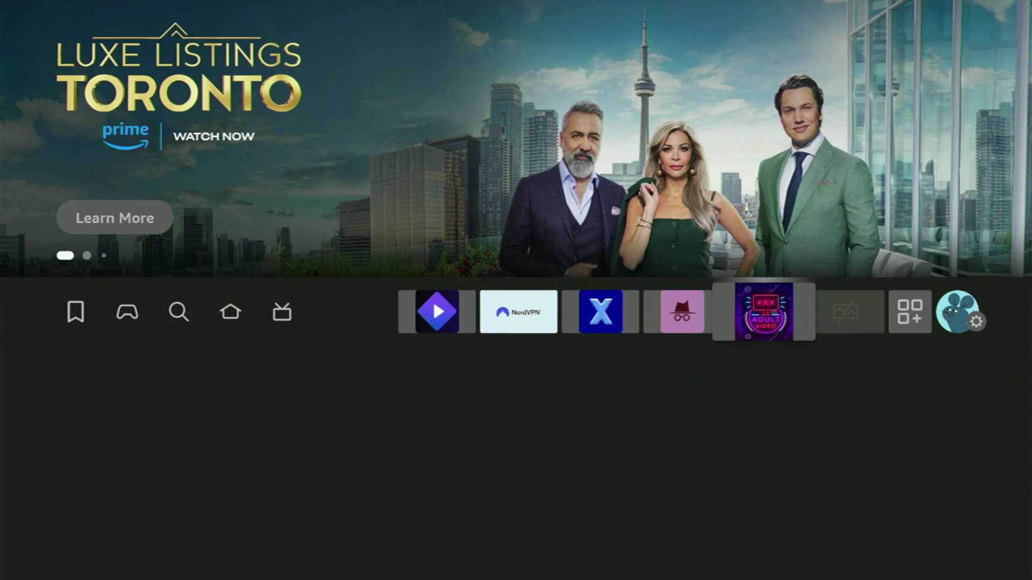
key("Return")
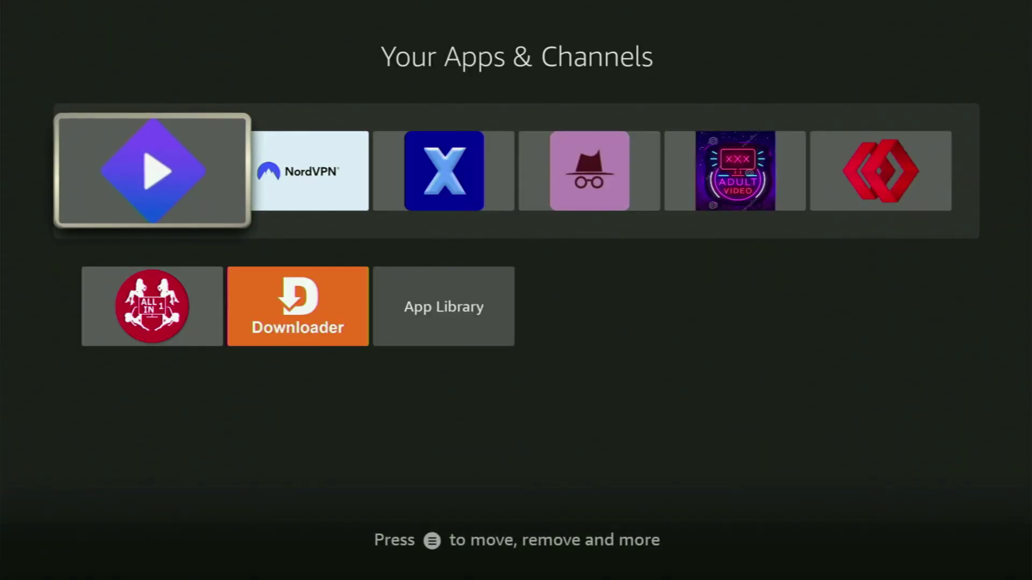
- Switch to NordVPN and browse its country list to the U - V section
key("Down")
key("Right")
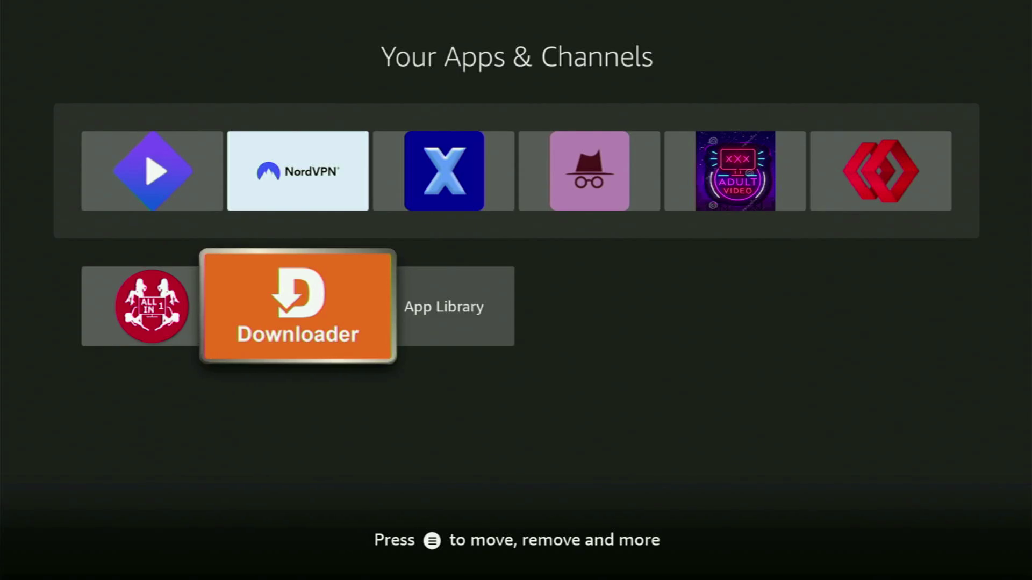
key("Up")
key("Return")
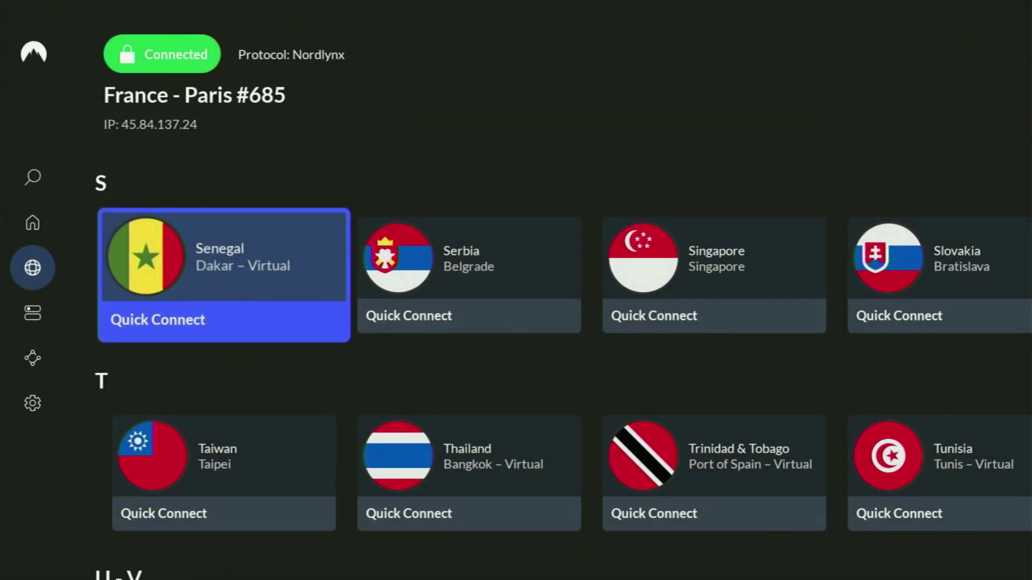
key("Down")
key("Down")
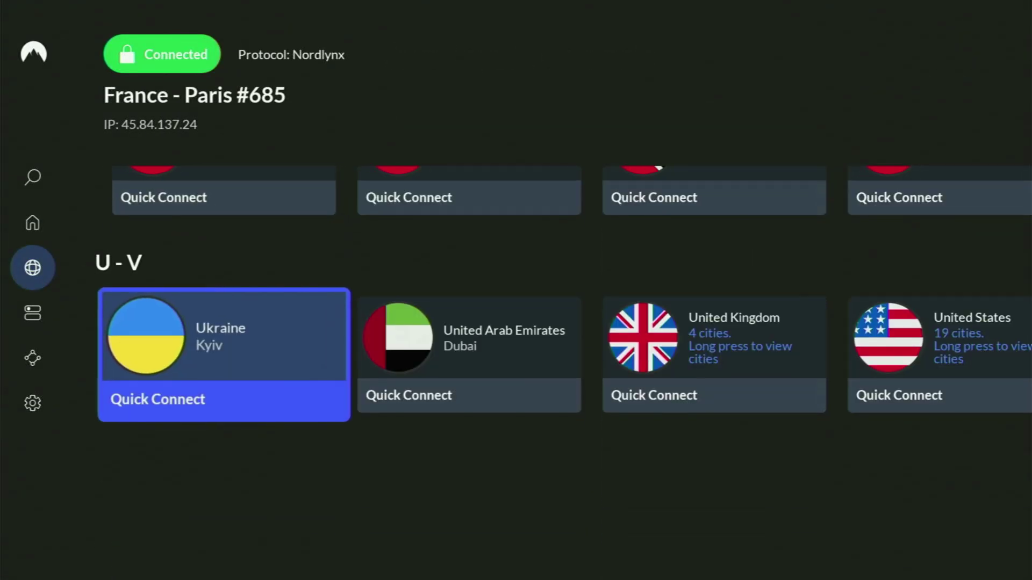
- Look through the suggested servers on NordVPN's Home page and return to the Countries list
key("Left")
key("Up")
key("Right")
key("Down")
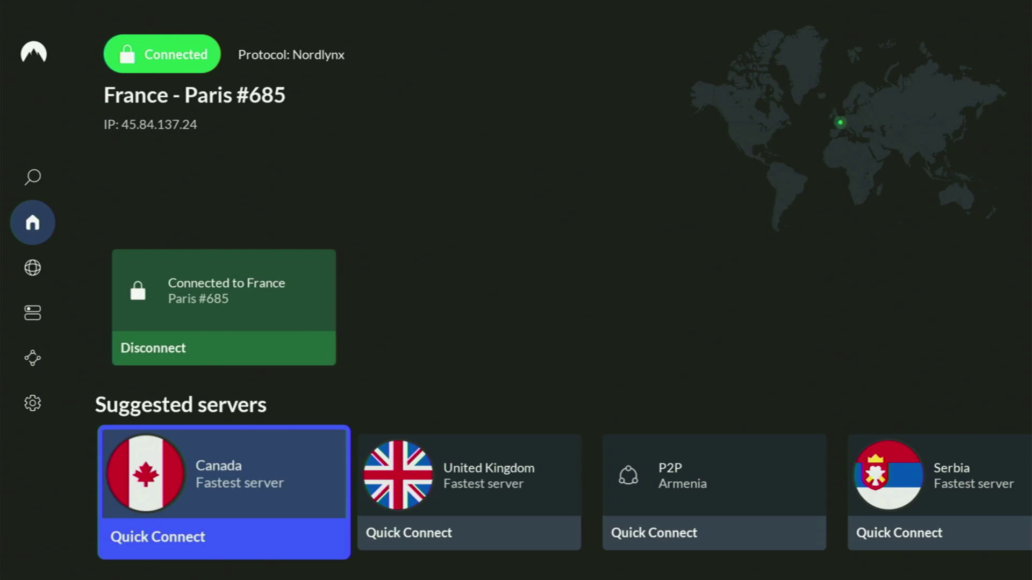
key("Right")
key("Right")
key("Right")
key("Escape")
key("Down")
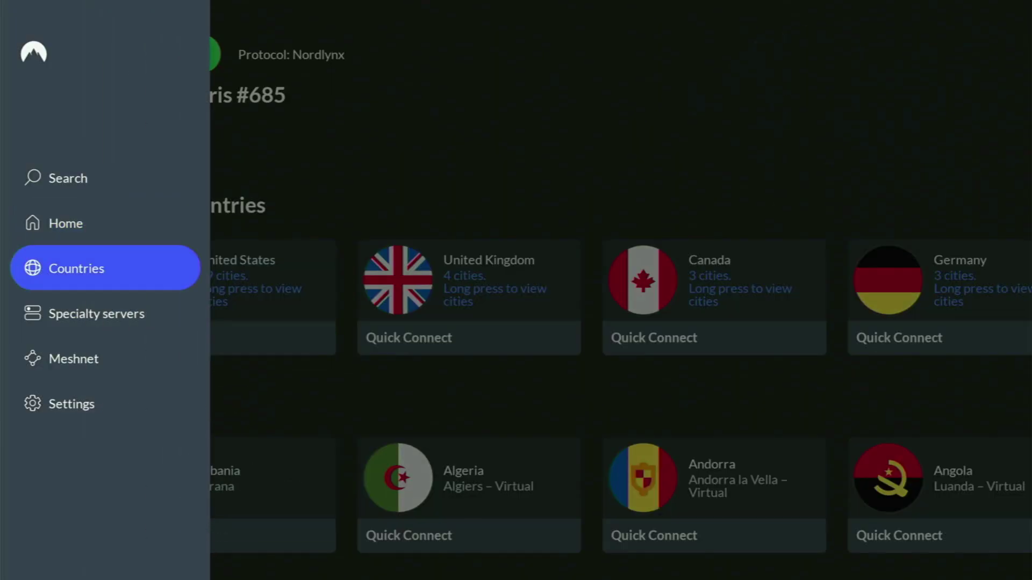
key("Right")
key("Left")
- Open Specialty servers and browse the Double VPN servers through to the United States
key("Down")
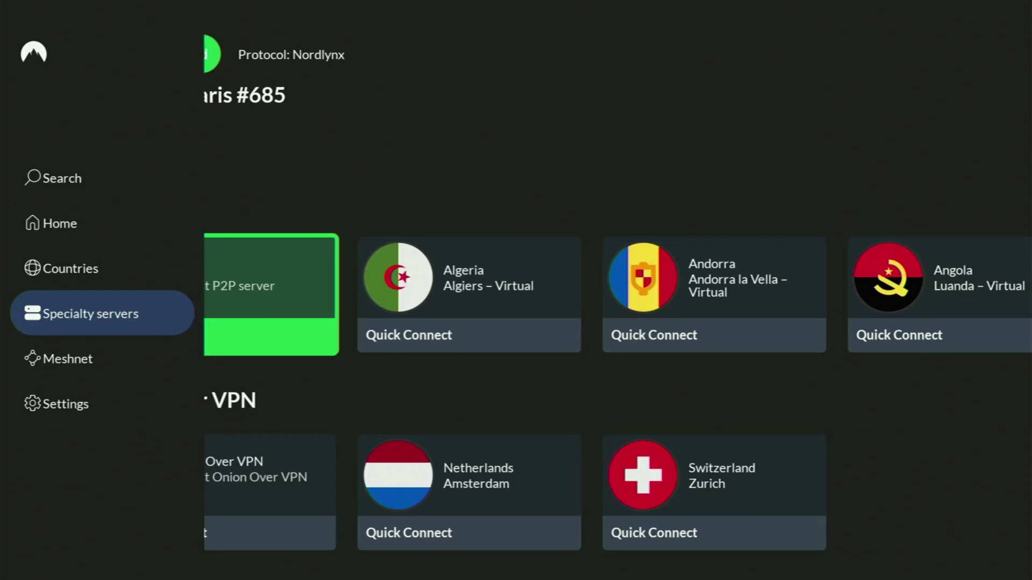
key("Right")
key("Down")
key("Down")
key("Down")
key("Right")
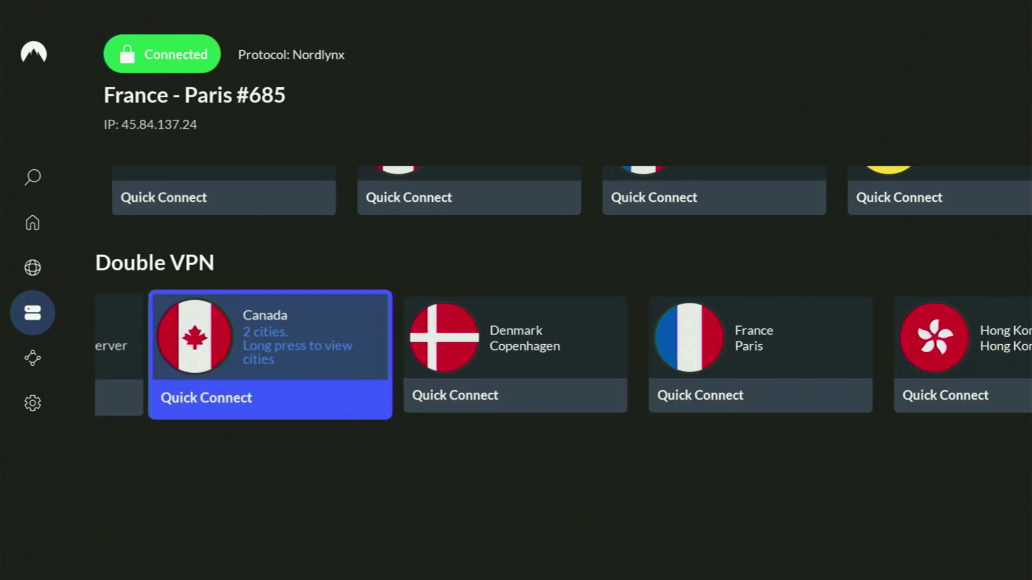
key("Right")
key("Right")
key("Right")
key("Right")
key("Right")
key("Right")
key("Right")
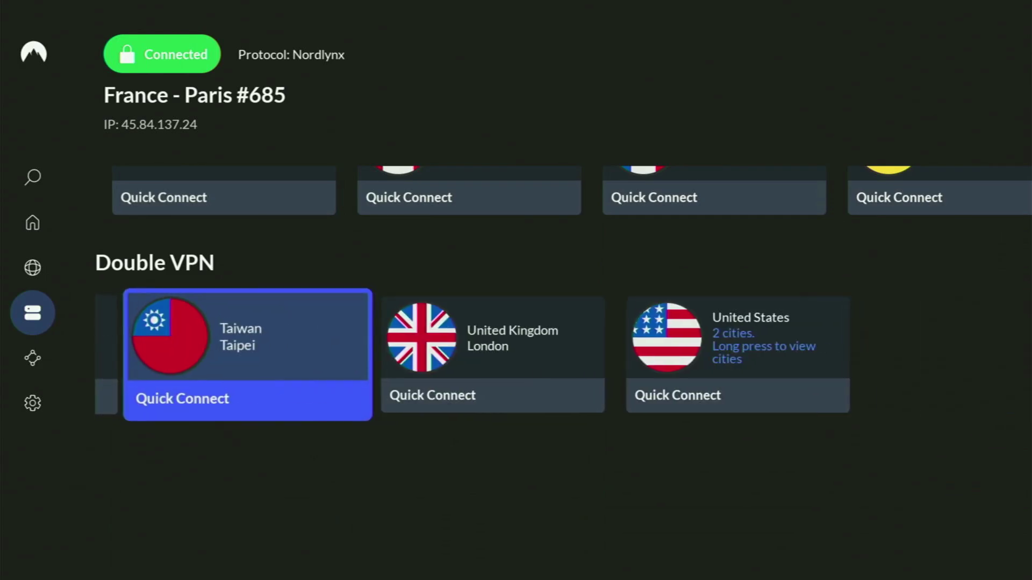
key("Right")
key("Right")
- Browse the Obfuscated servers as far as Poland and the Onion Over VPN servers to Switzerland
key("Up")
key("Right")
key("Right")
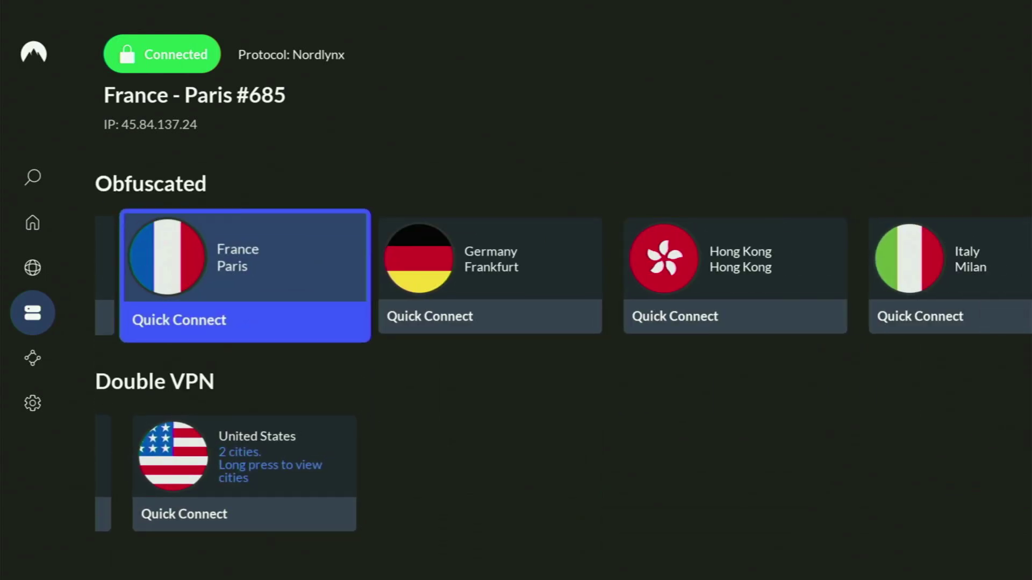
key("Right")
key("Right")
key("Right")
key("Right")
key("Right")
key("Right")
key("Up")
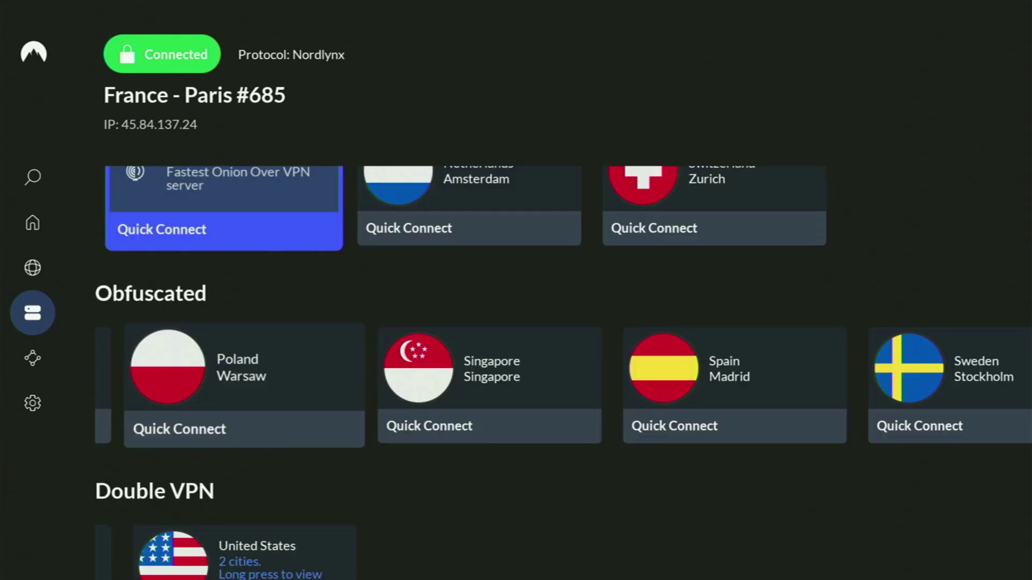
key("Right")
key("Right")
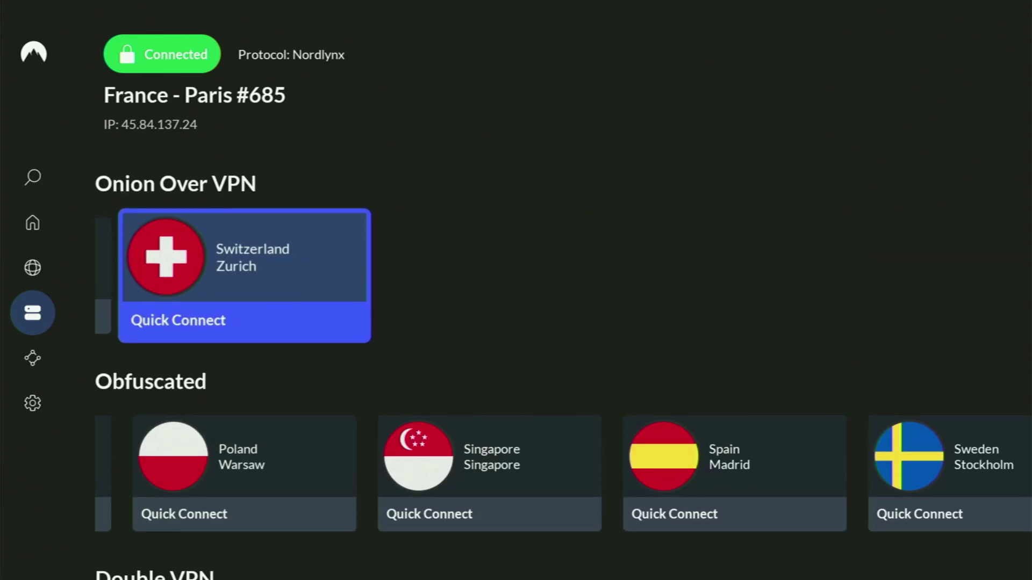
- Find Czech Republic, Prague among the P2P servers and connect to it
key("Up")
key("Right")
key("Right")
key("Right")
key("Right")
key("Right")
key("Right")
key("Right")
key("Right")
key("Right")
key("Right")
key("Right")
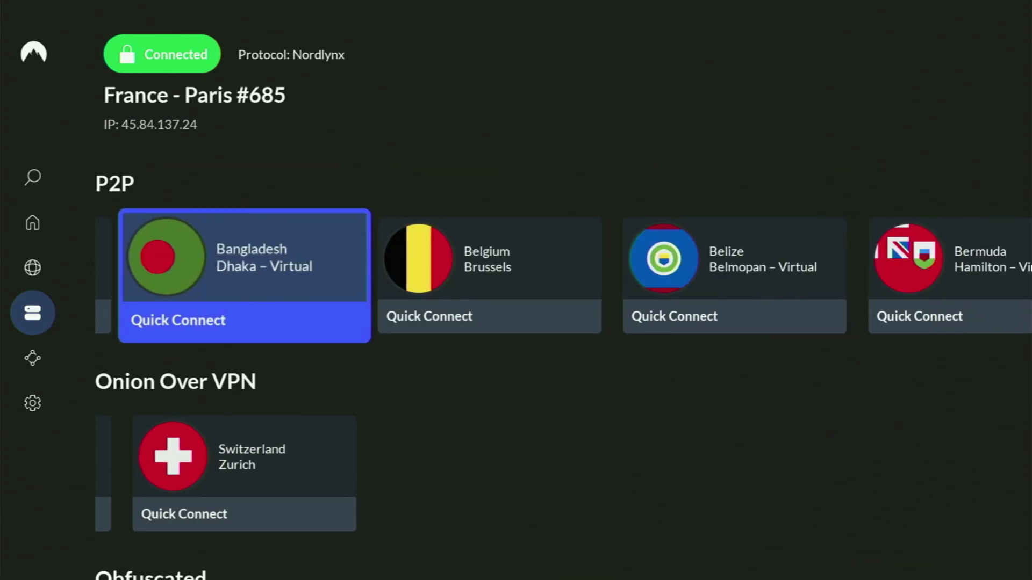
key("Right")
key("Right")
key("Right")
key("Right")
key("Right")
key("Right")
key("Right")
key("Right")
key("Right")
key("Right")
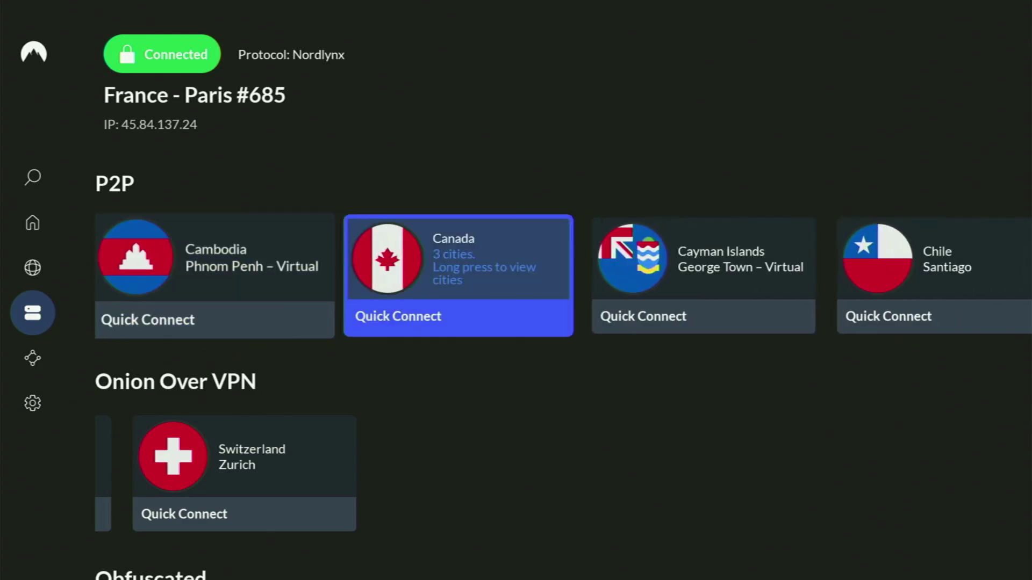
key("Right")
key("Right")
key("Right")
key("Right")
key("Right")
key("Right")
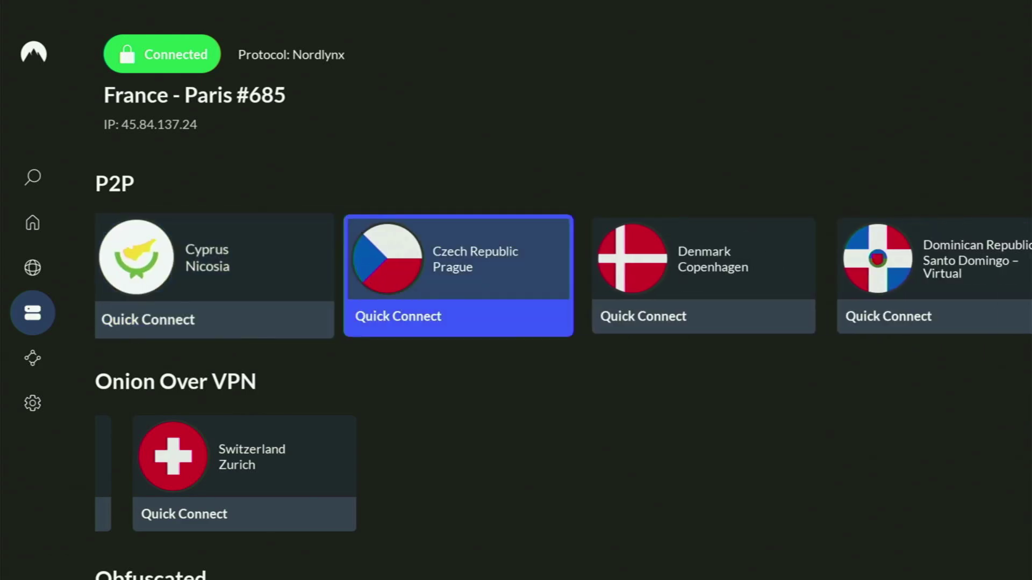
key("Return")
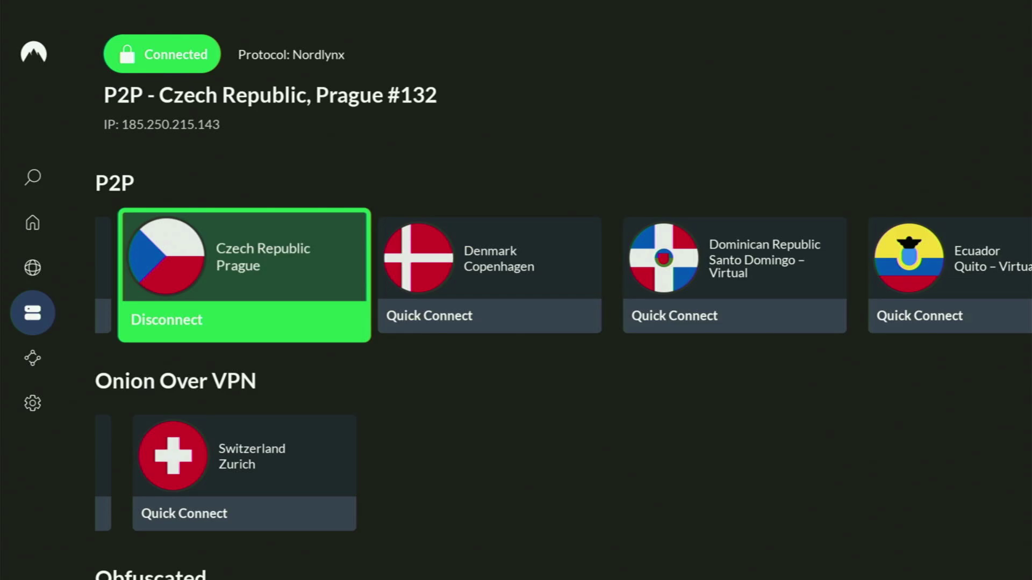
- Browse the remaining P2P servers past Germany as far as Italy
key("Right")
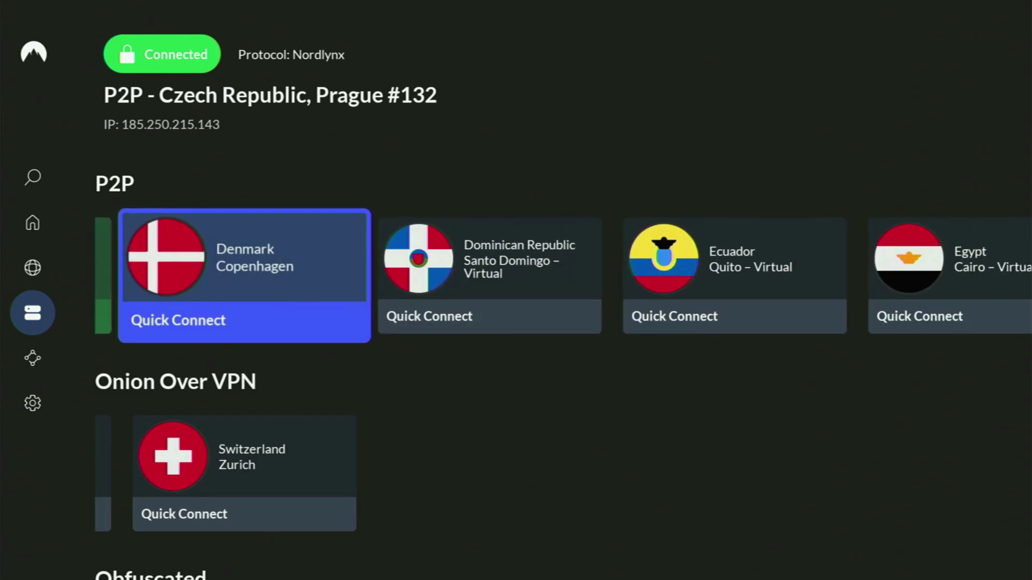
key("Right")
key("Right")
key("Right")
key("Right")
key("Right")
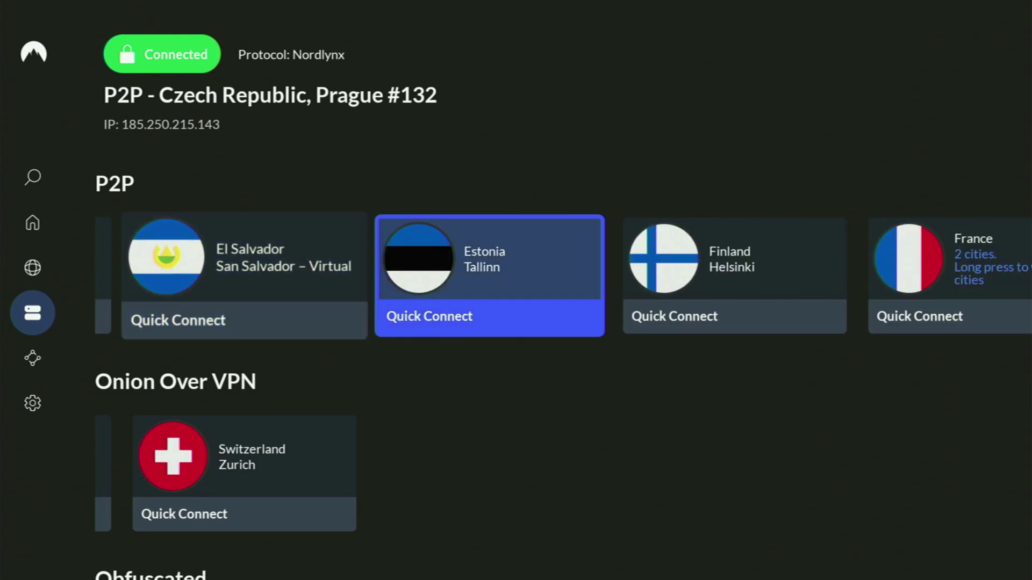
key("Right")
key("Right")
key("Right")
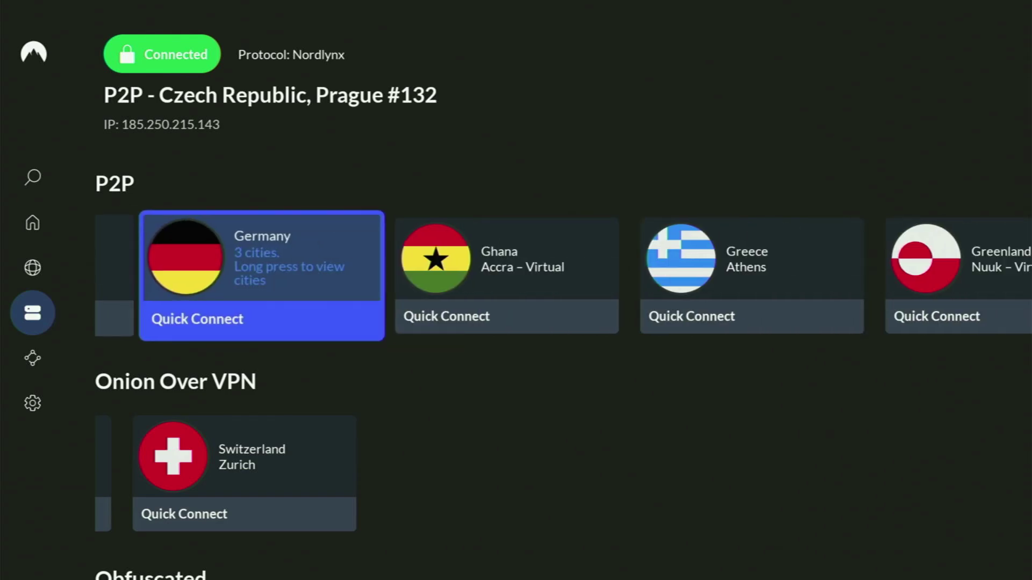
key("Right")
key("Right")
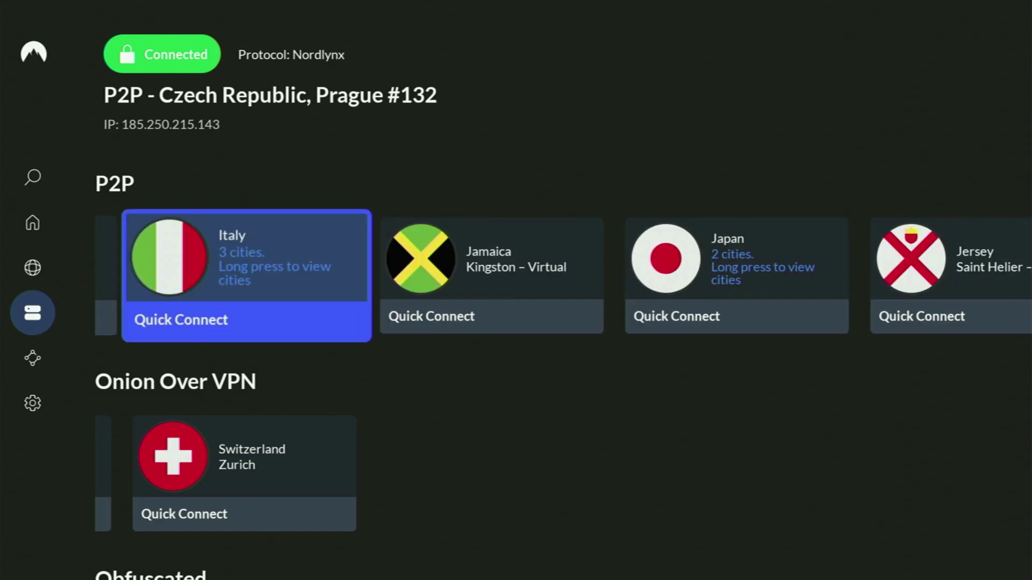
key("Left")
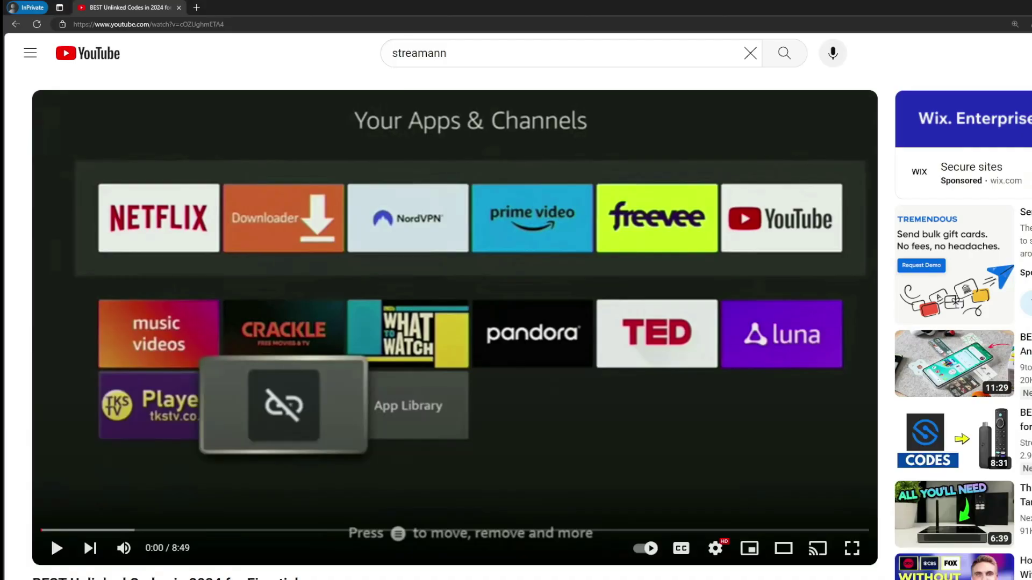
- Switch to the YouTube video page and expand its description to locate the NordVPN offer link
scroll(373, 471, "down", 4)
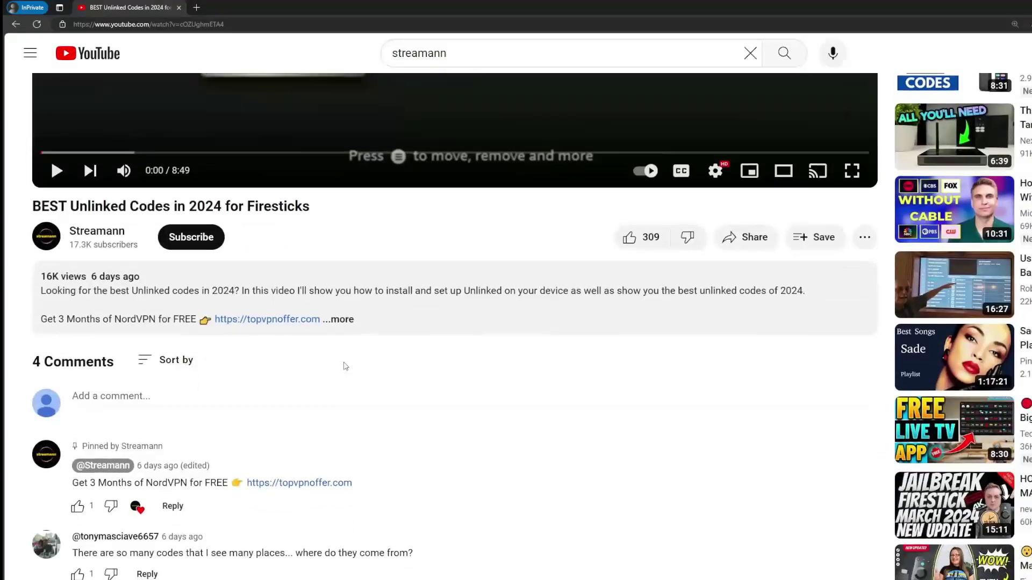
left_click(339, 319)
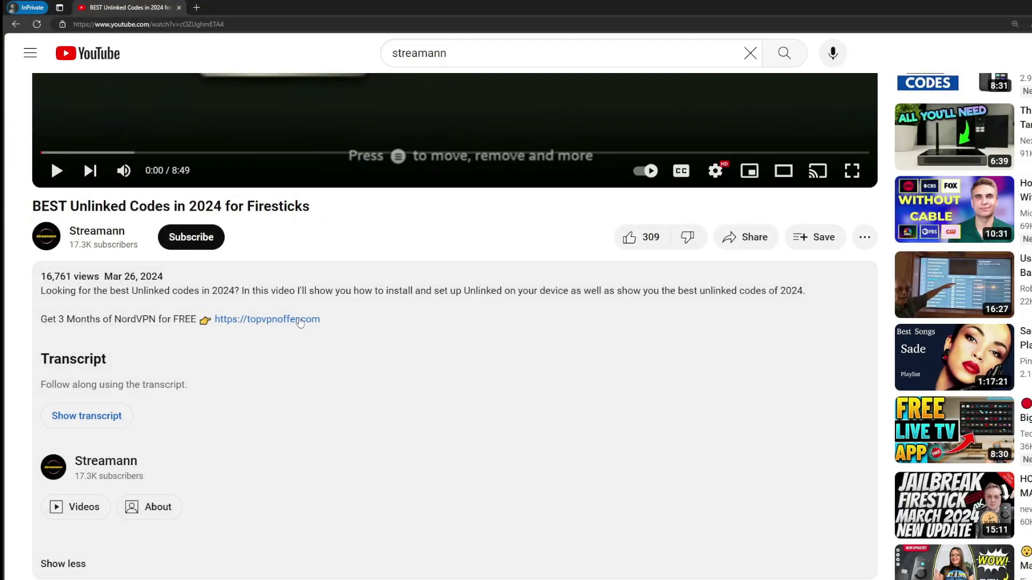
scroll(258, 350, "down", 5)
left_click_drag(353, 451, 255, 451)
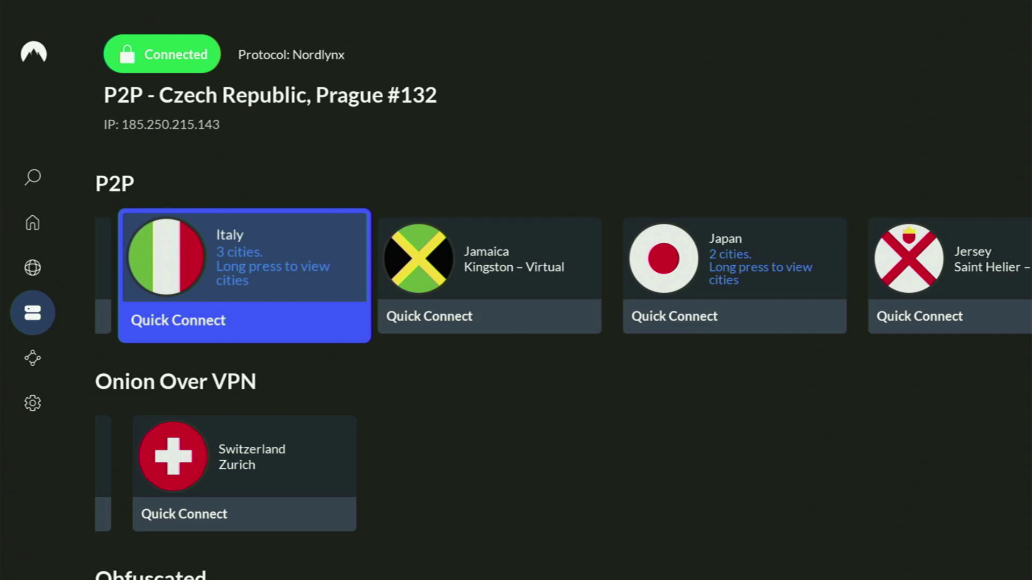
- Return to the Fire TV home screen, open Your Apps & Channels and launch Downloader
key("Home")
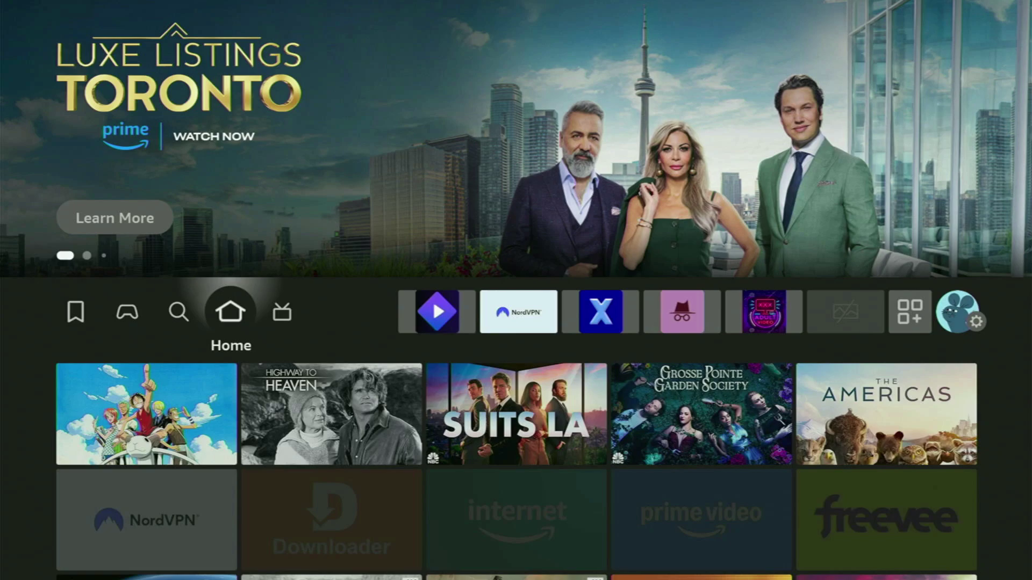
key("Right")
key("Right")
key("Right")
key("Right")
key("Right")
key("Right")
key("Right")
key("Right")
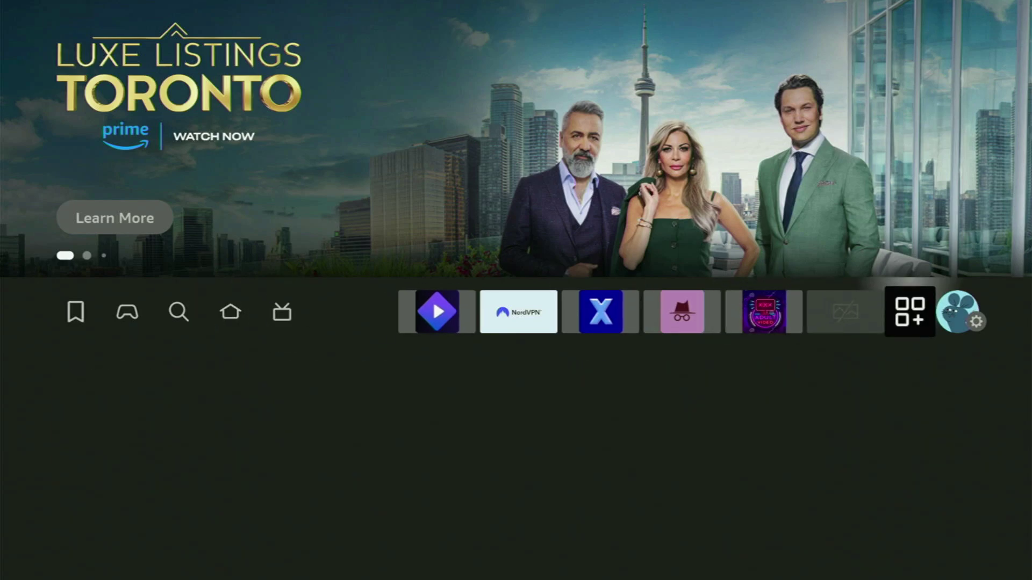
key("Return")
key("Down")
key("Right")
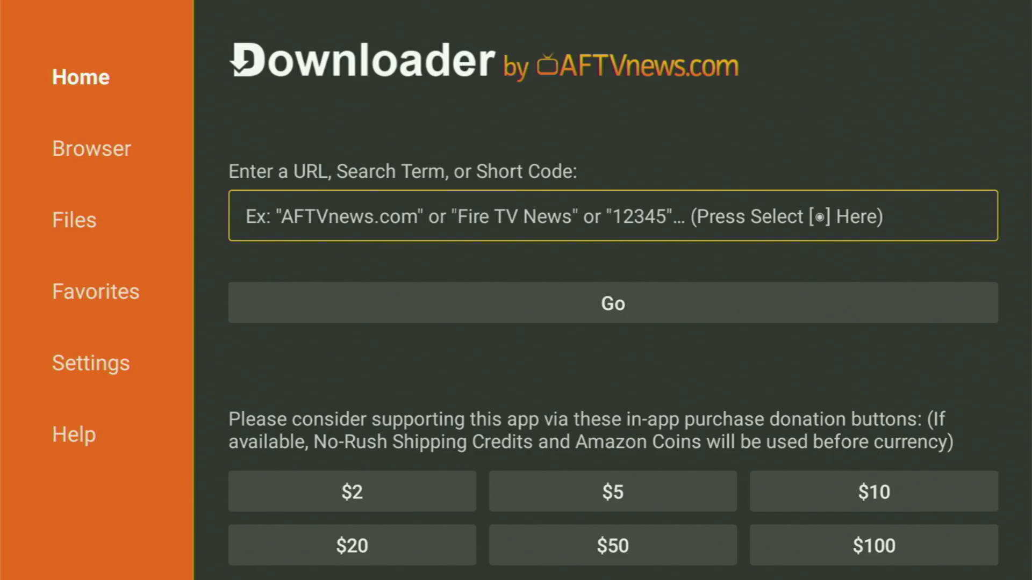
- Enter the short code 74068 in Downloader's URL field and load it
key("Return")
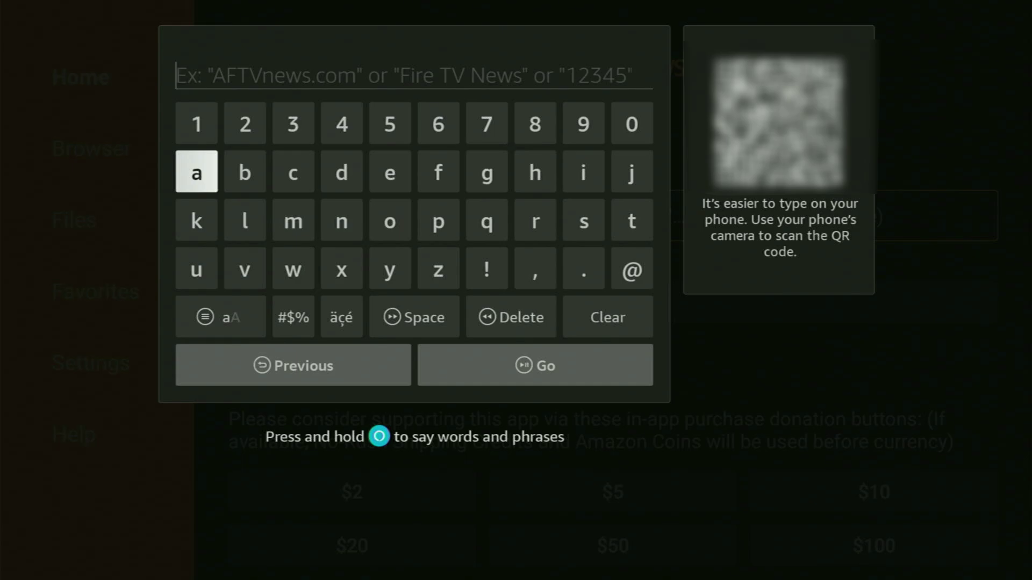
key("Right")
key("Right")
key("Right")
key("Right")
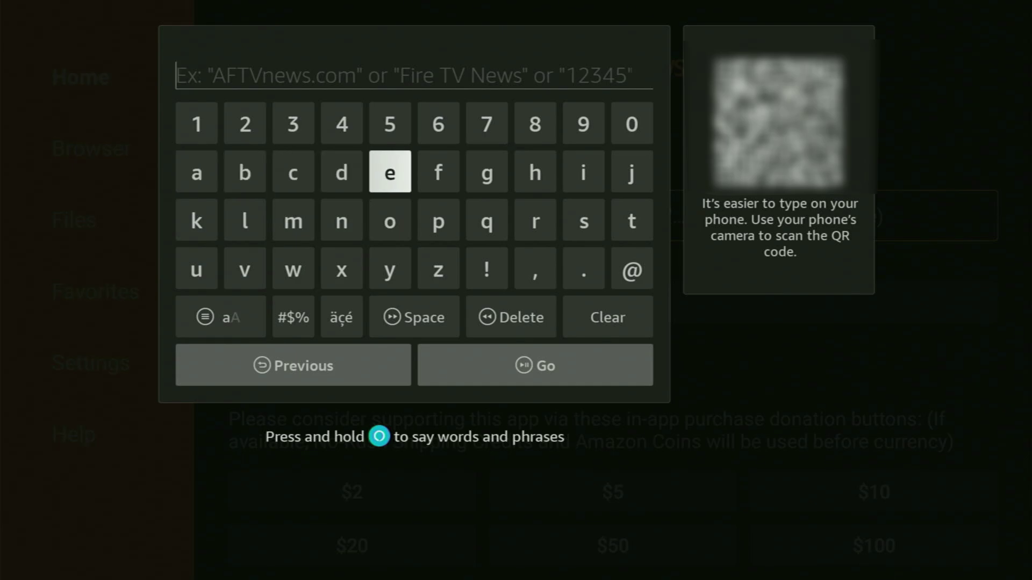
key("Right")
key("Right")
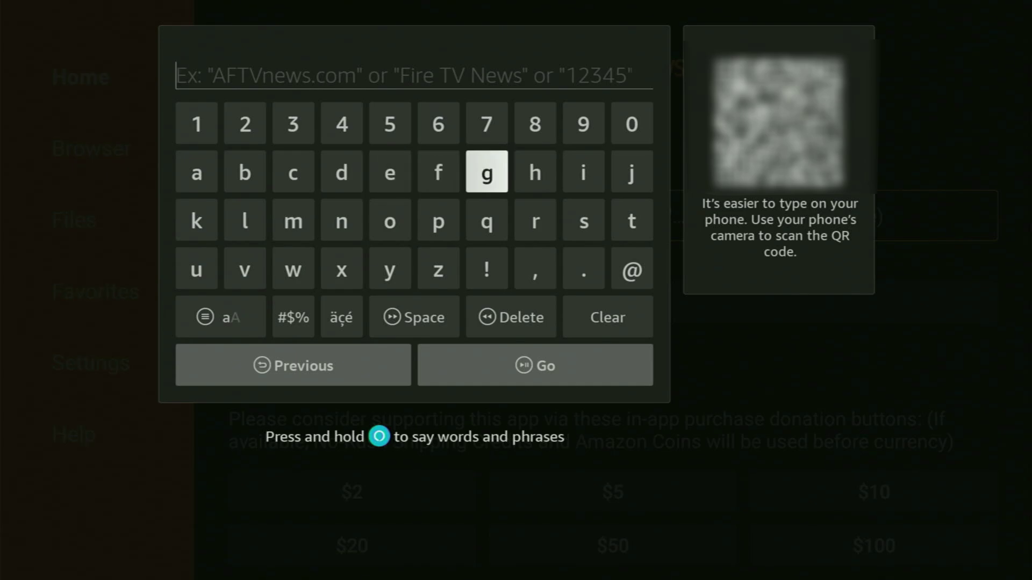
key("Up")
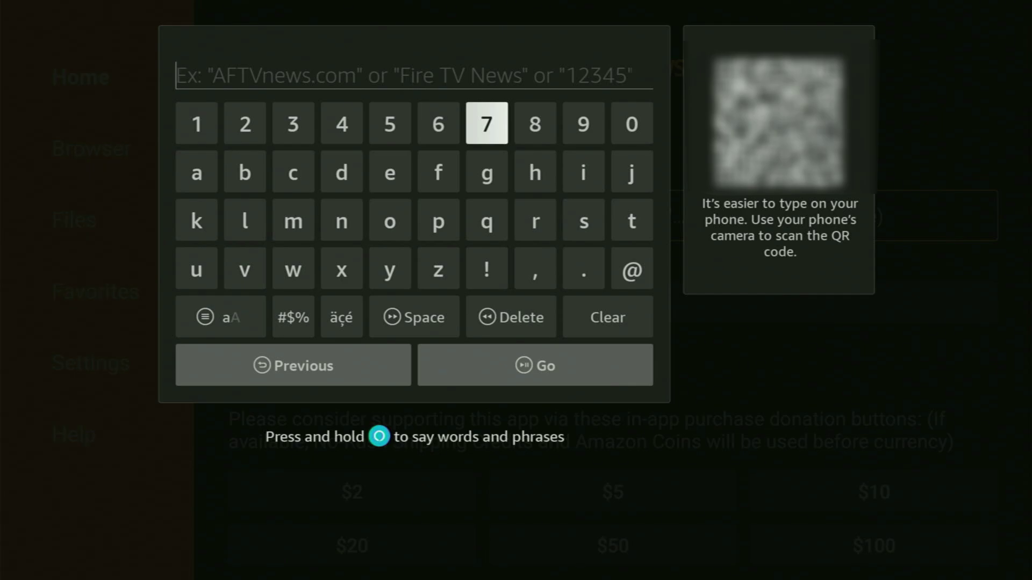
key("Return")
key("Left")
key("Left")
key("Left")
key("Return")
key("Right")
key("Right")
key("Right")
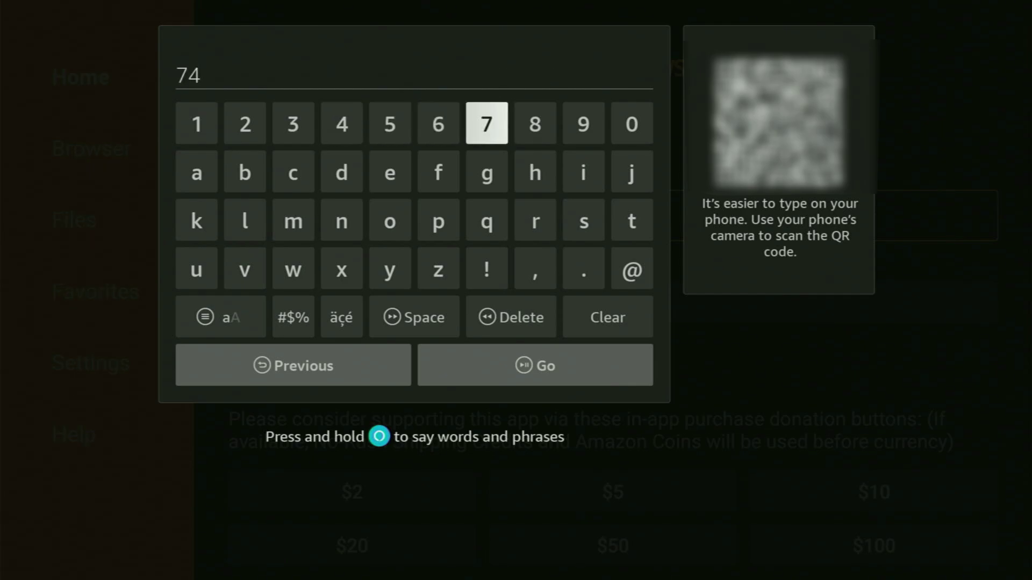
key("Right")
key("Right")
key("Right")
key("Return")
key("Left")
key("Left")
key("Left")
key("Left")
key("Return")
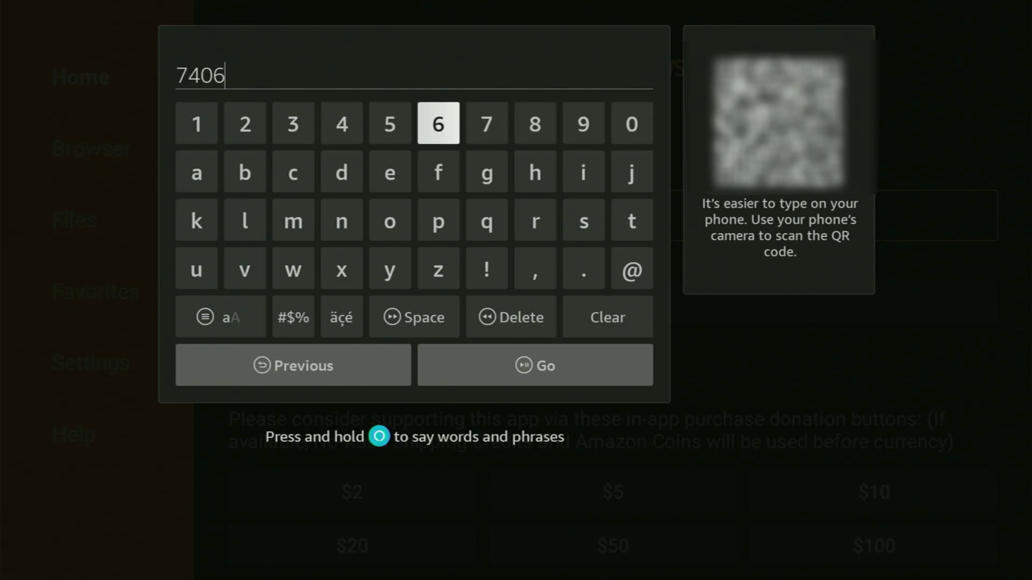
key("Right")
key("Right")
key("Return")
key("Down")
key("Down")
key("Down")
key("Down")
key("Down")
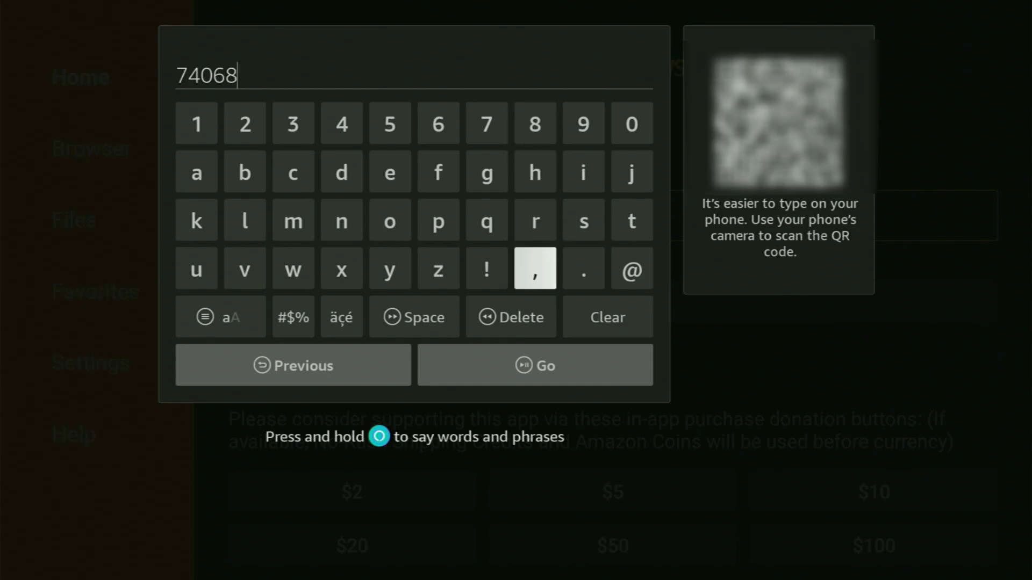
key("Return")
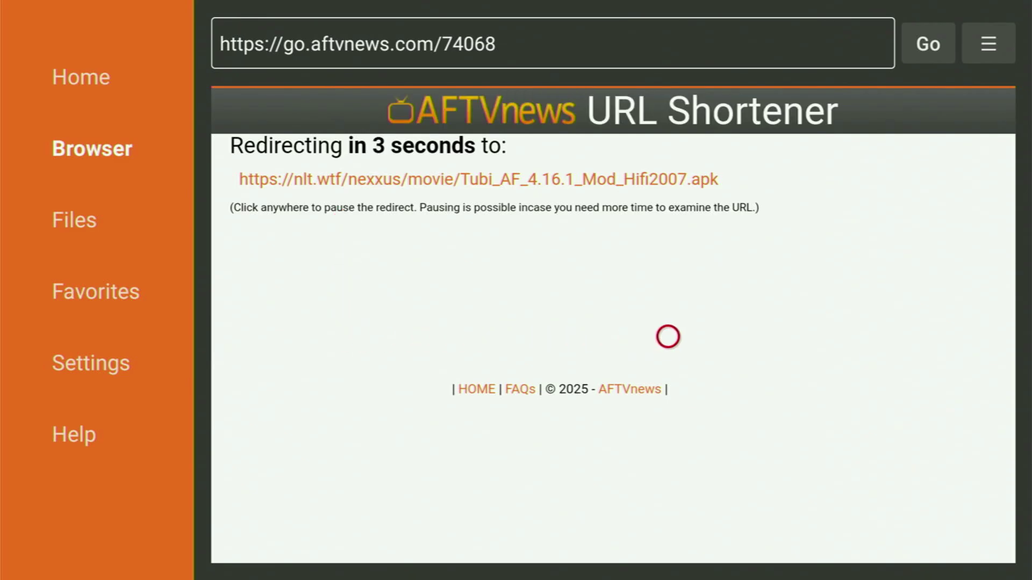
- Accept the privacy consent and install Tubi_AF_4.16.1_Mod_Hifi2007.apk once it has downloaded
left_click(668, 337)
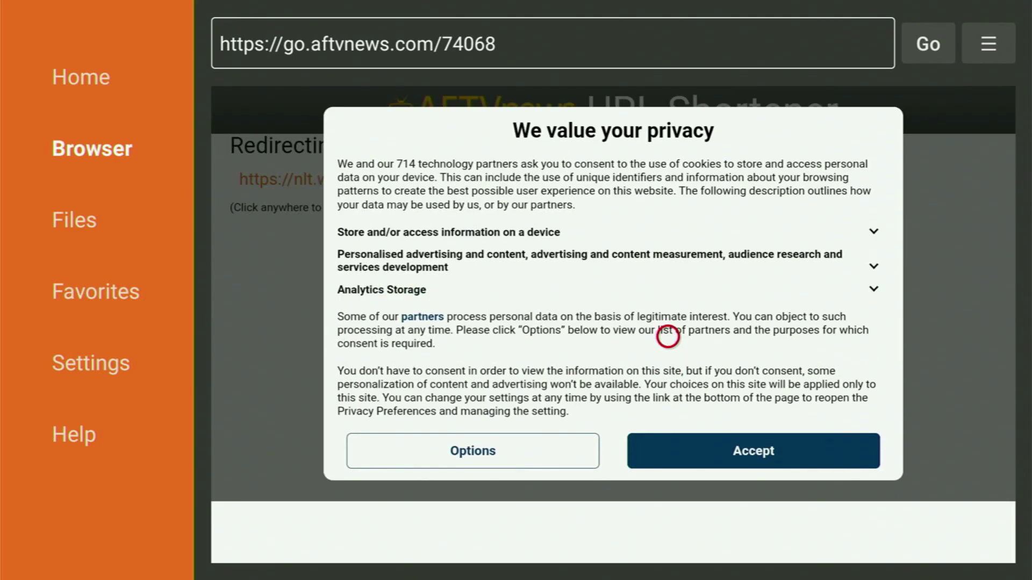
left_click(713, 461)
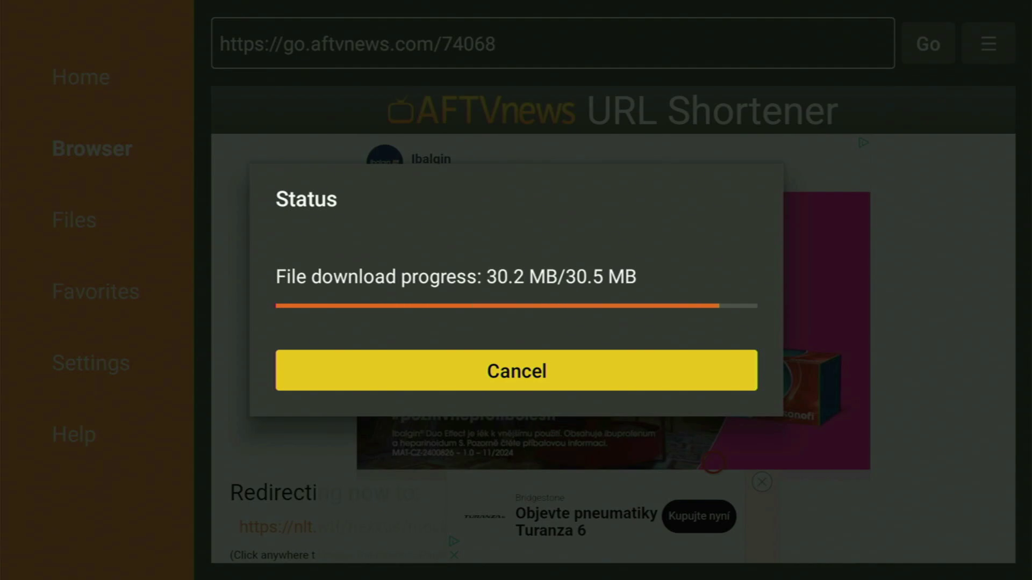
key("Return")
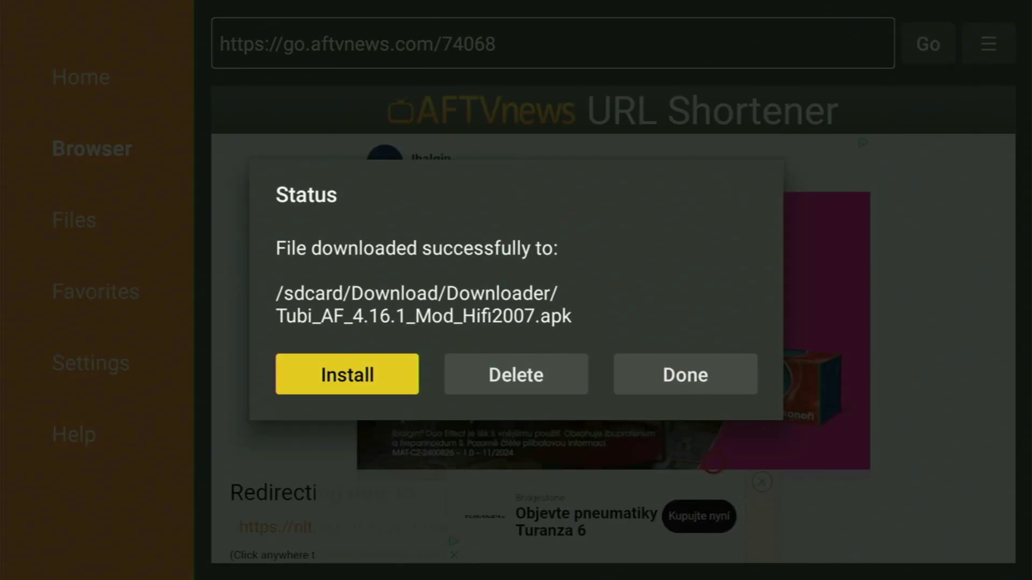
- Delete the downloaded Tubi_AF_4.16.1_Mod_Hifi2007.apk file and confirm the deletion
key("Right")
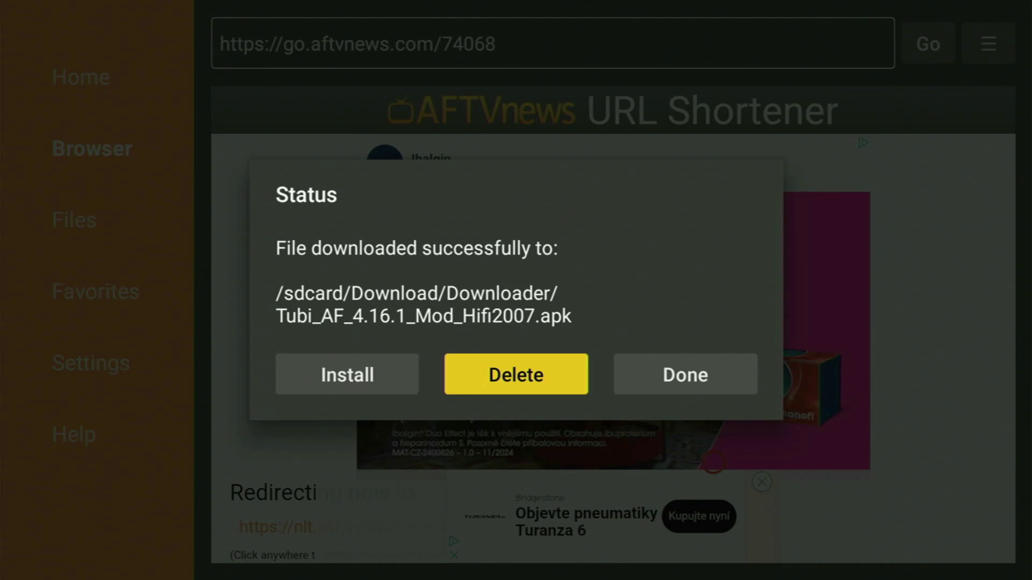
key("Return")
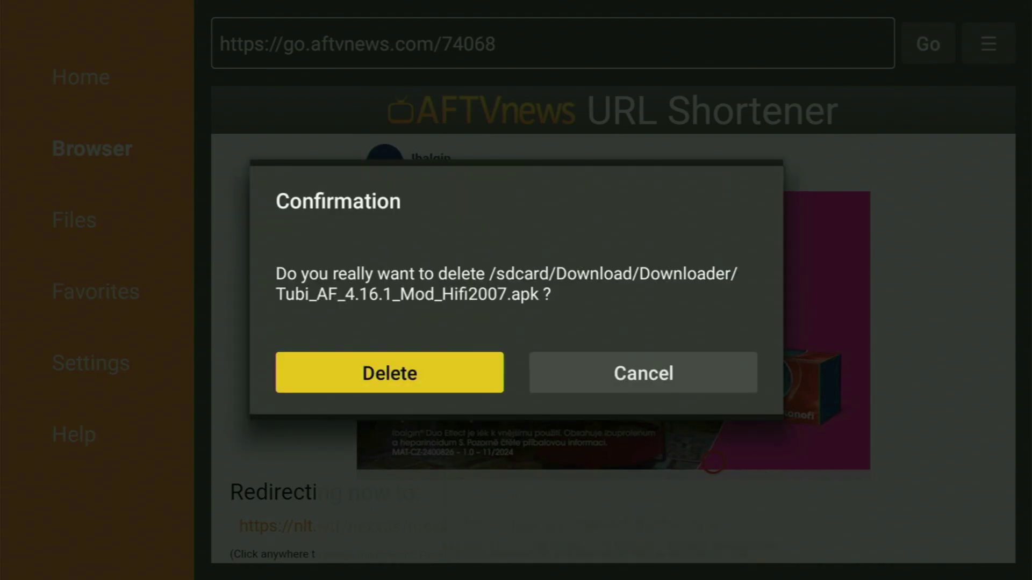
key("Return")
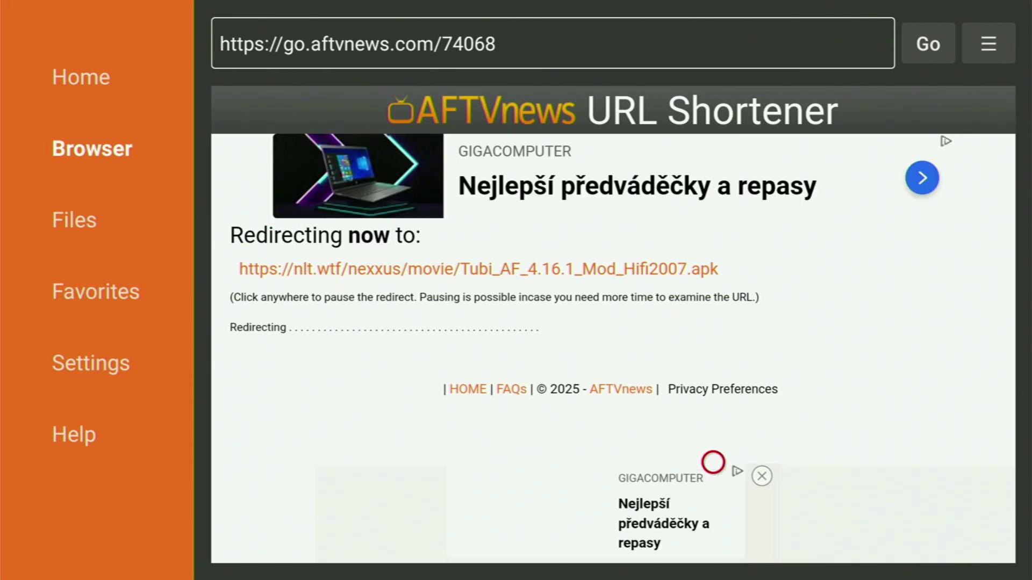
- Return to the home screen, open the full Your Apps & Channels list and select Tubi
key("Home")
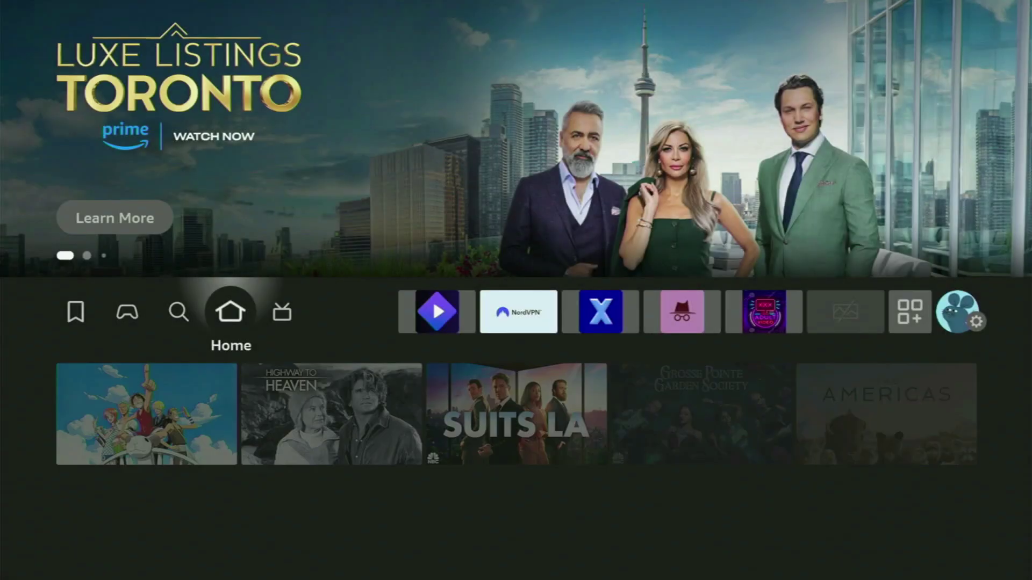
key("Right")
key("Right")
key("Right")
key("Right")
key("Right")
key("Right")
key("Right")
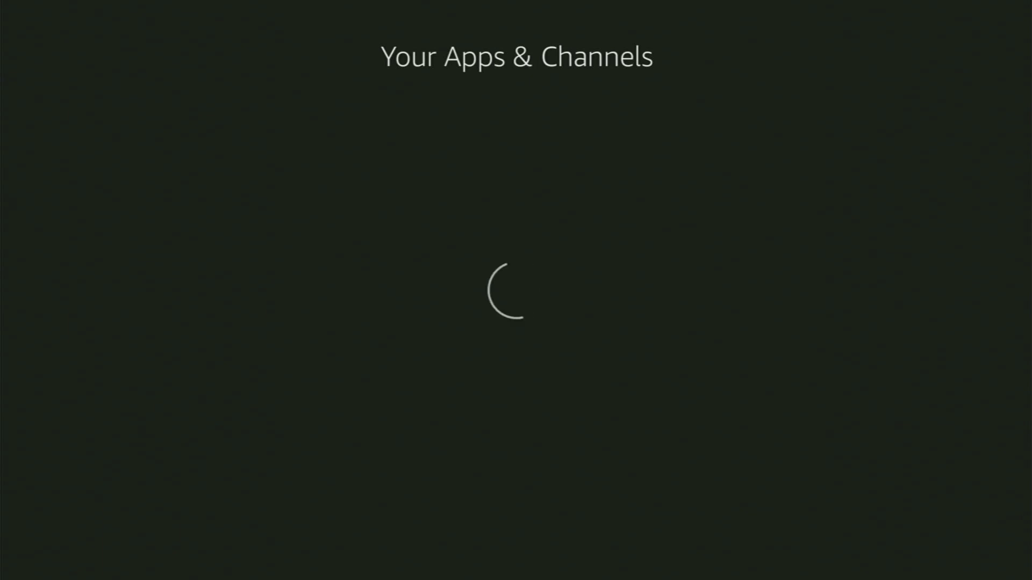
key("Down")
key("Right")
key("Right")
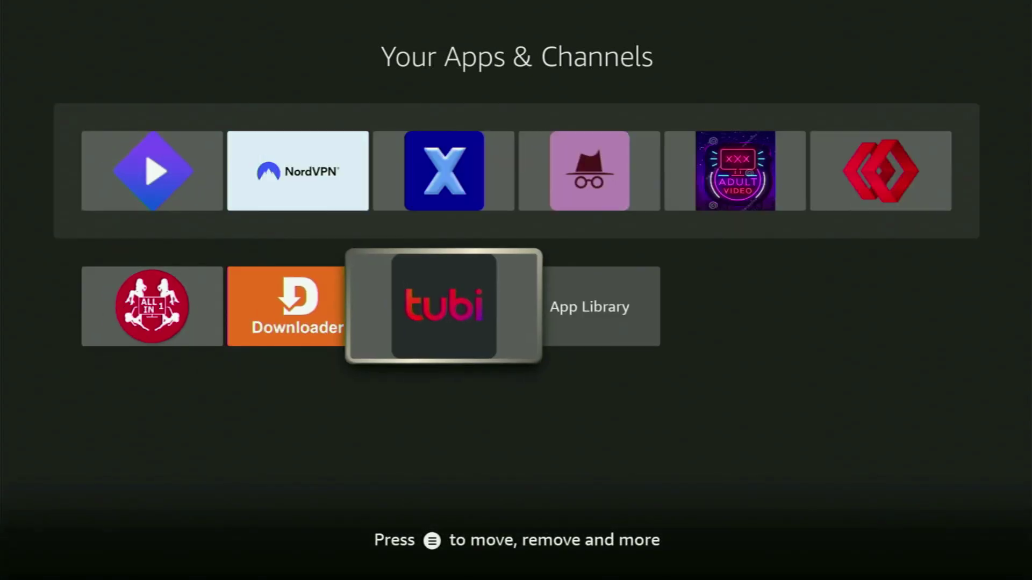